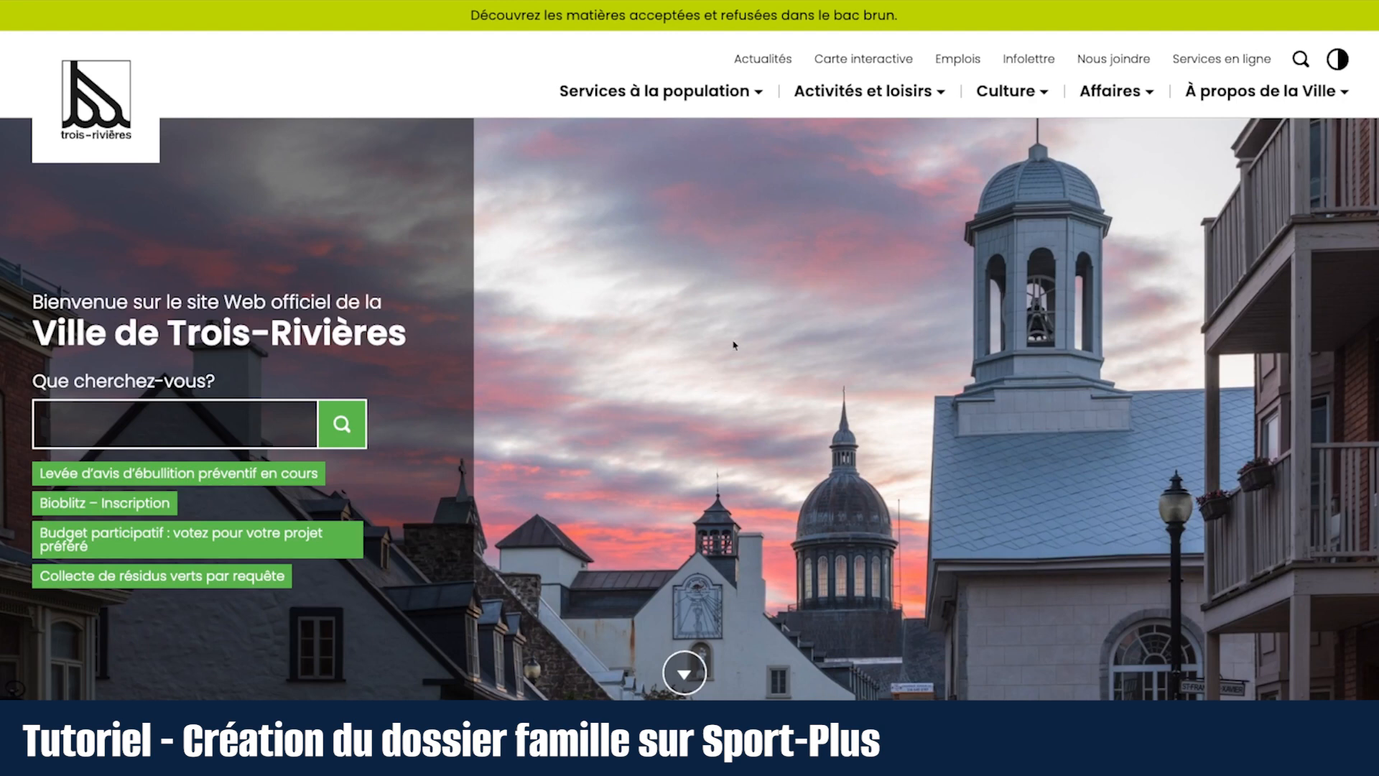
Step: Go to Activités et loisirs > Camp de jour > Inscription and scroll down to Période d'inscription
left_click(873, 96)
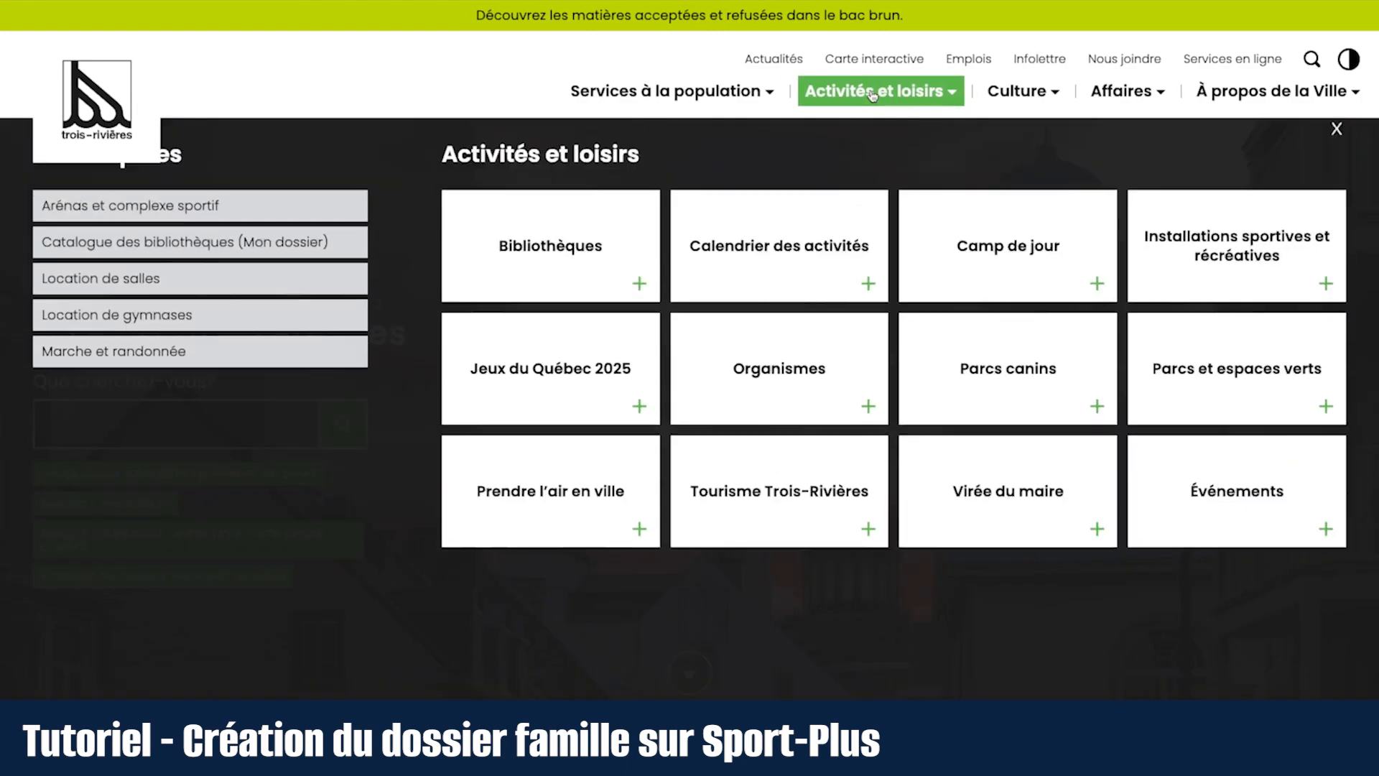
left_click(990, 243)
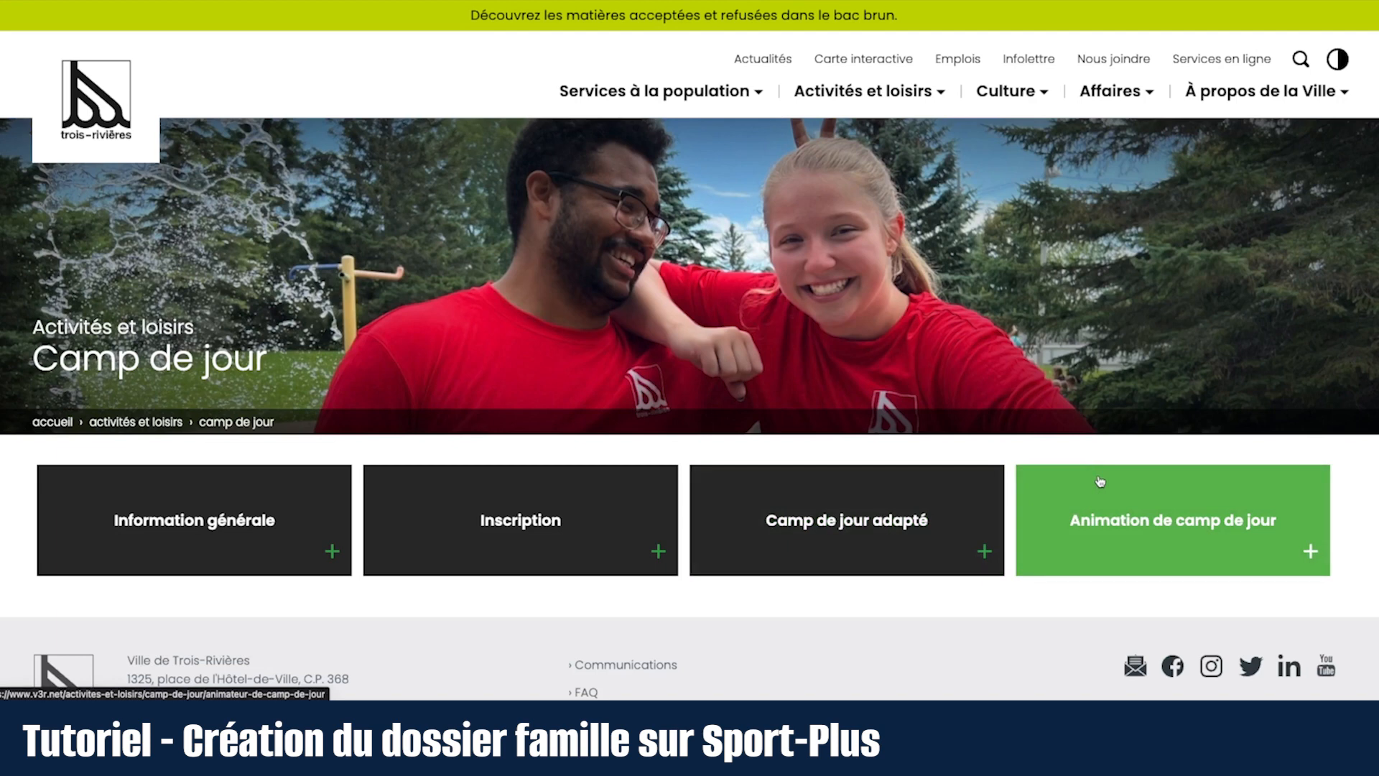
left_click(584, 502)
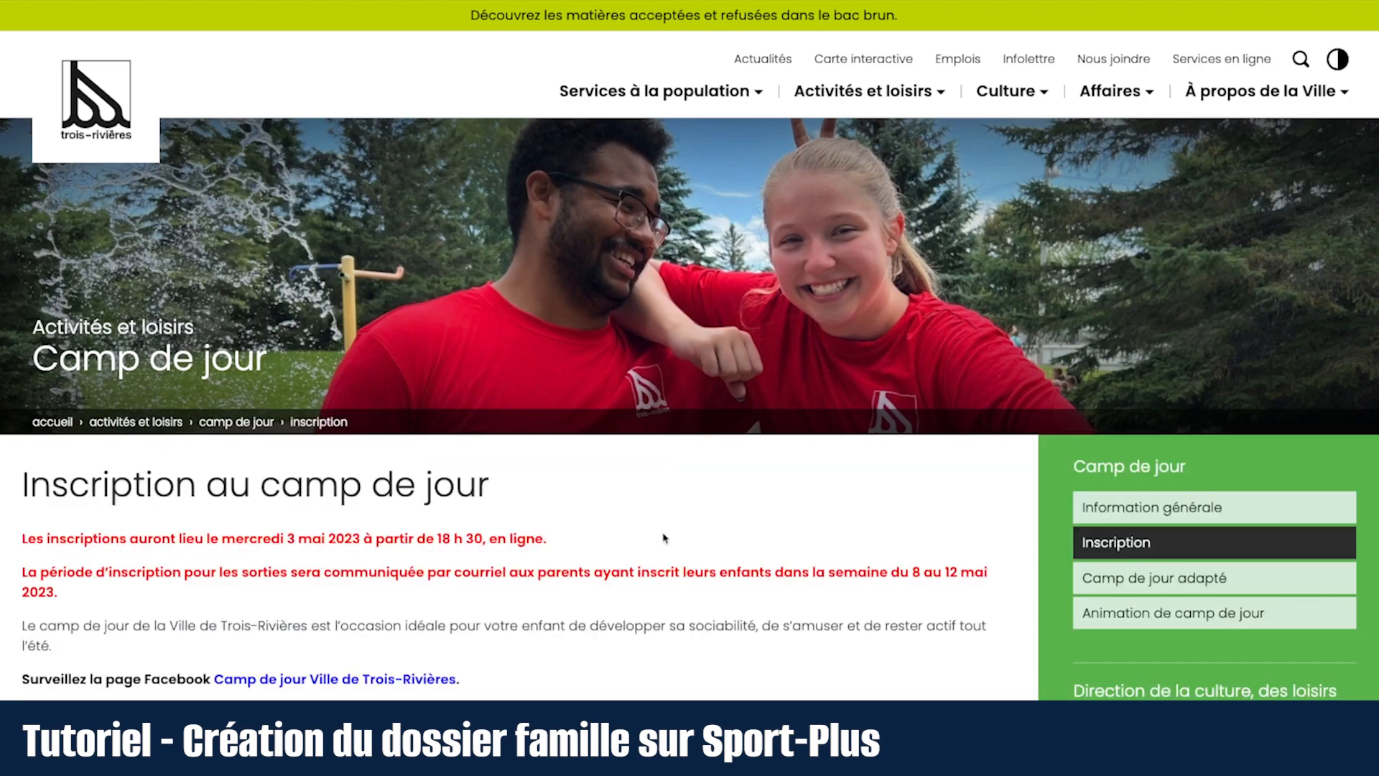
scroll(702, 554, "down", 2)
scroll(702, 554, "down", 3)
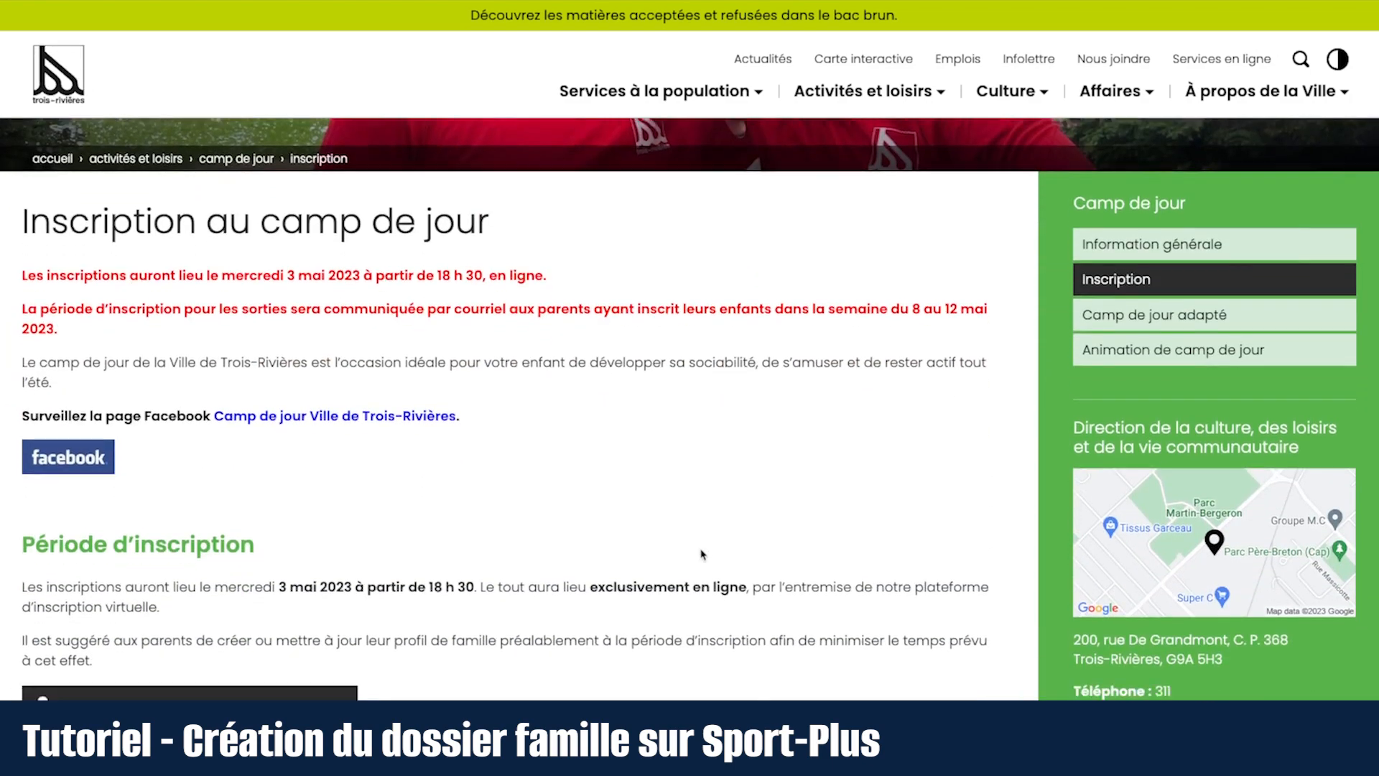
scroll(703, 554, "down", 1)
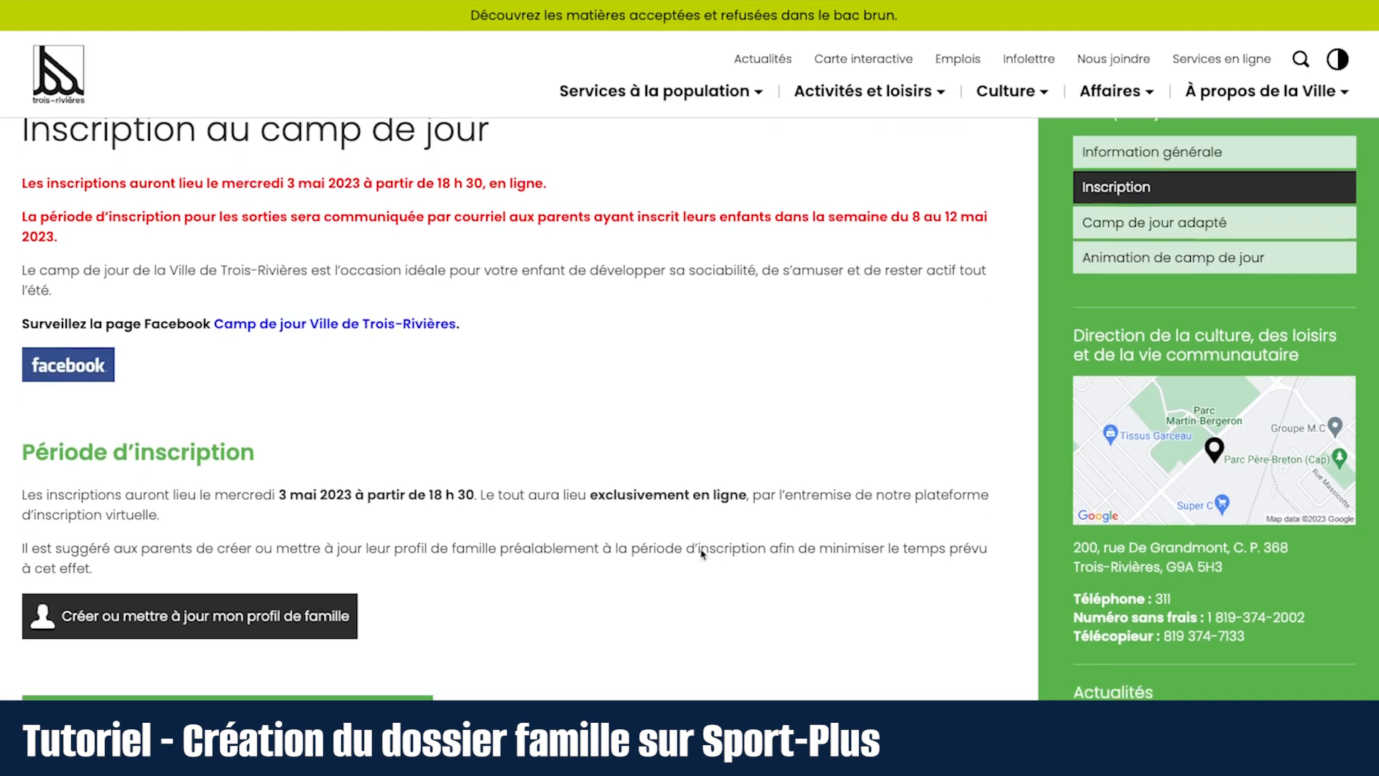
scroll(701, 550, "down", 3)
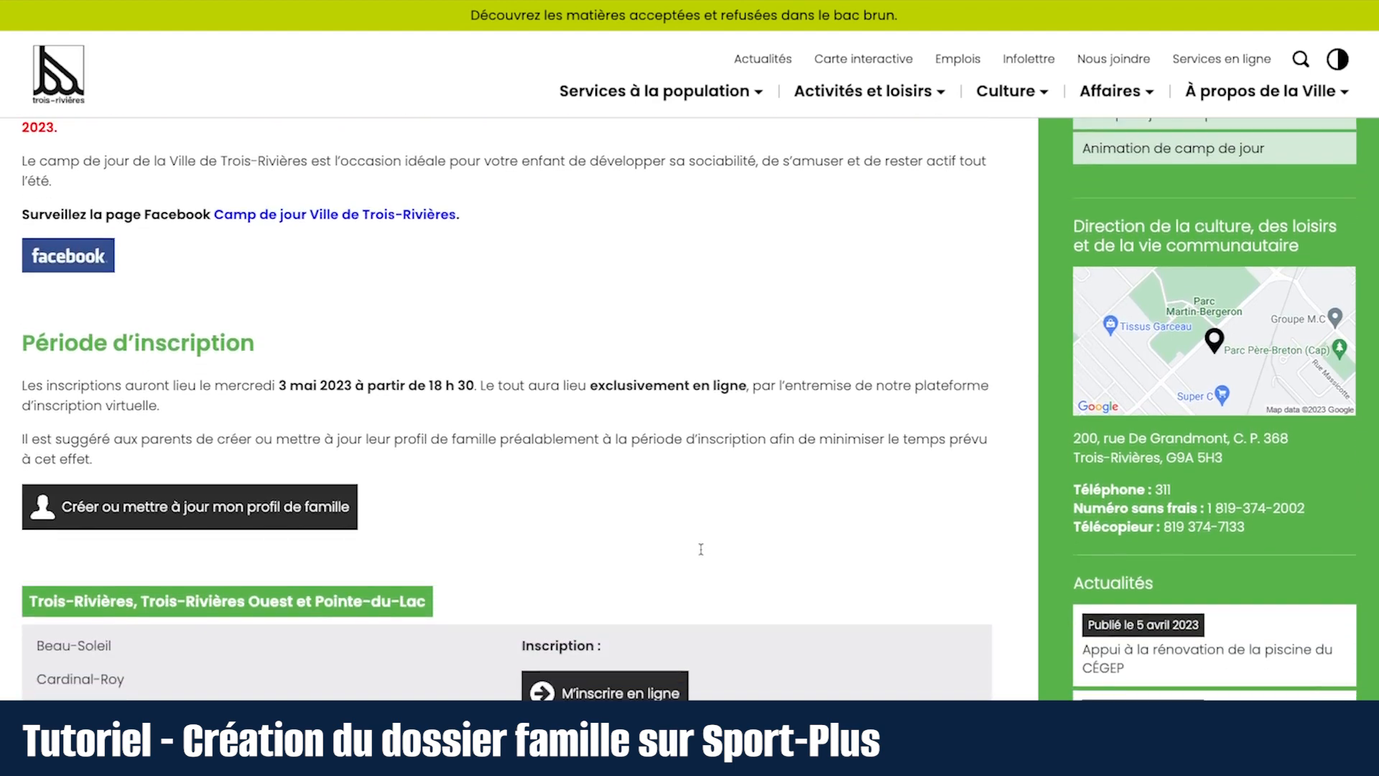
scroll(700, 549, "down", 3)
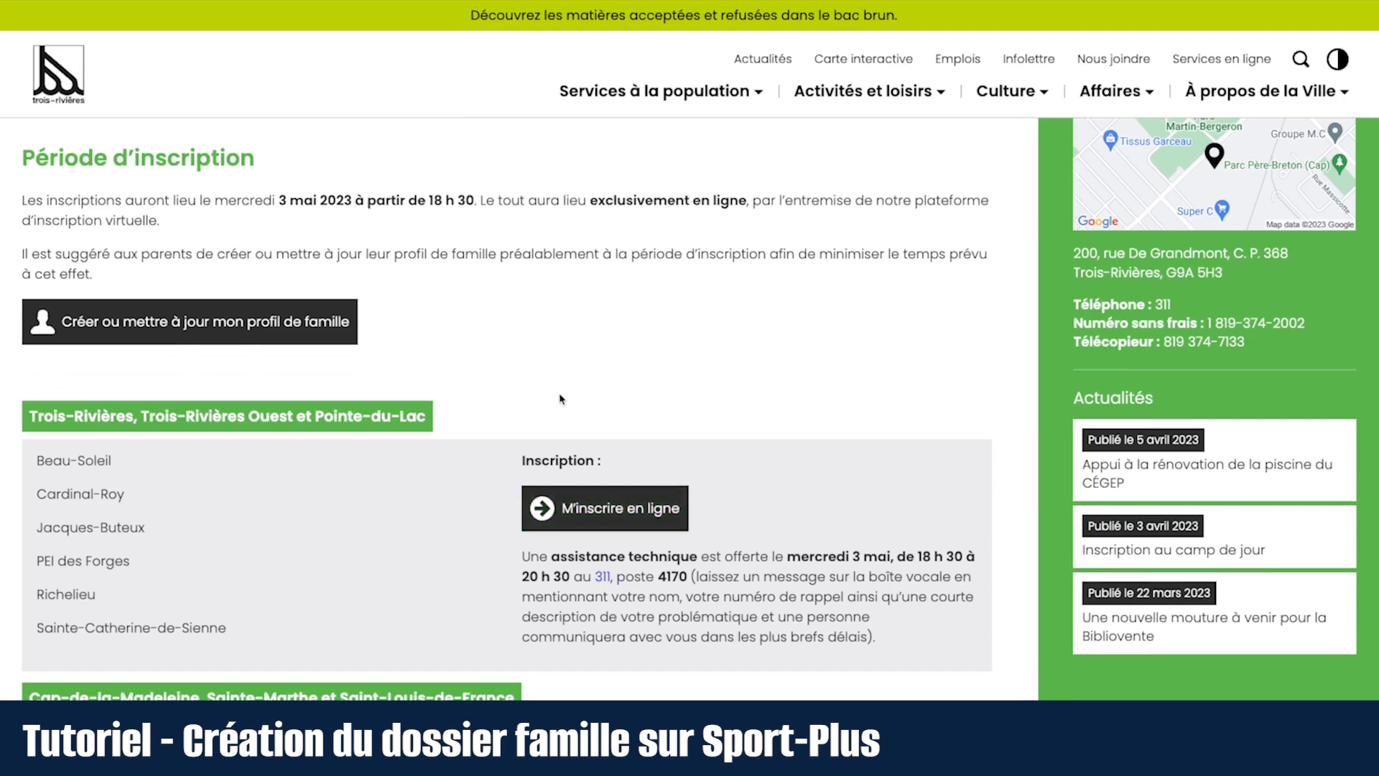
Step: Open the family profile portal, accept the cookie notice, and start creating a new family account
left_click(289, 322)
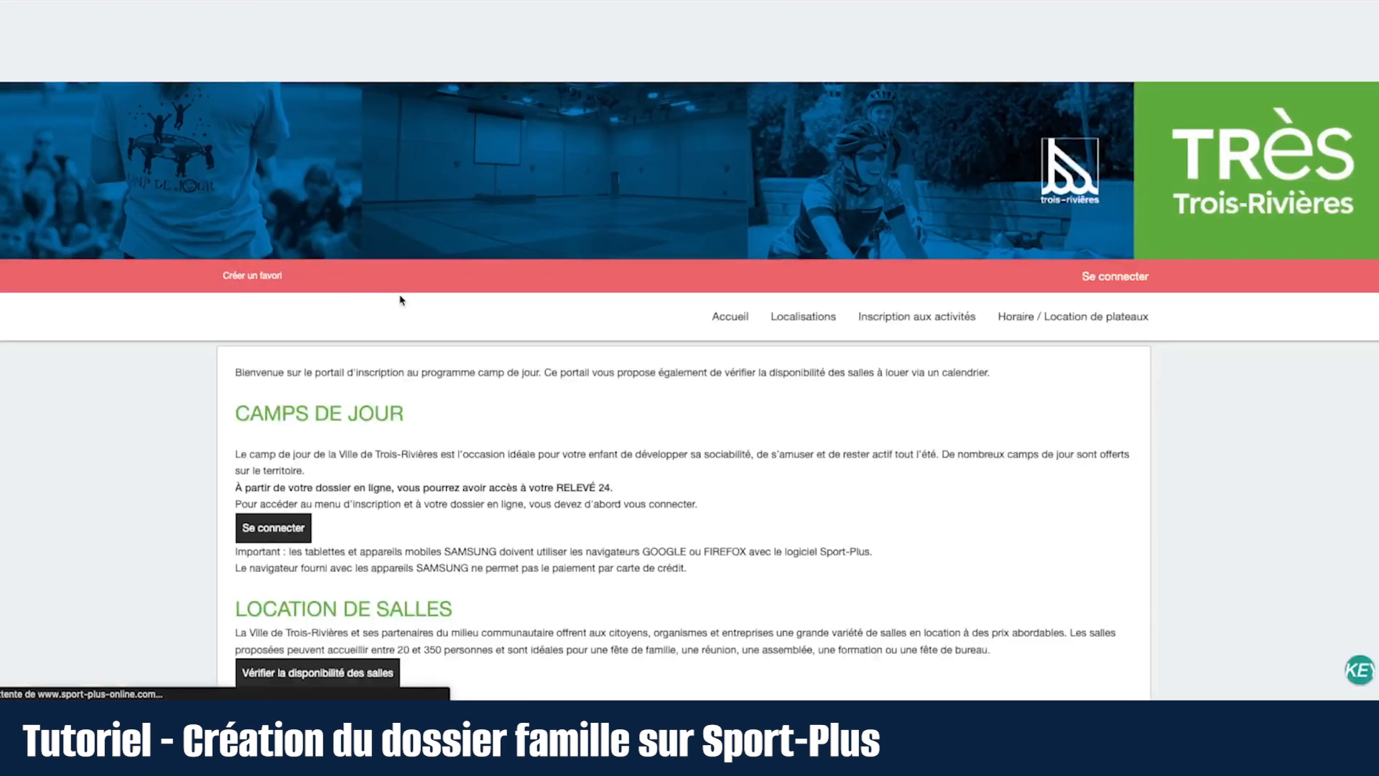
left_click(87, 155)
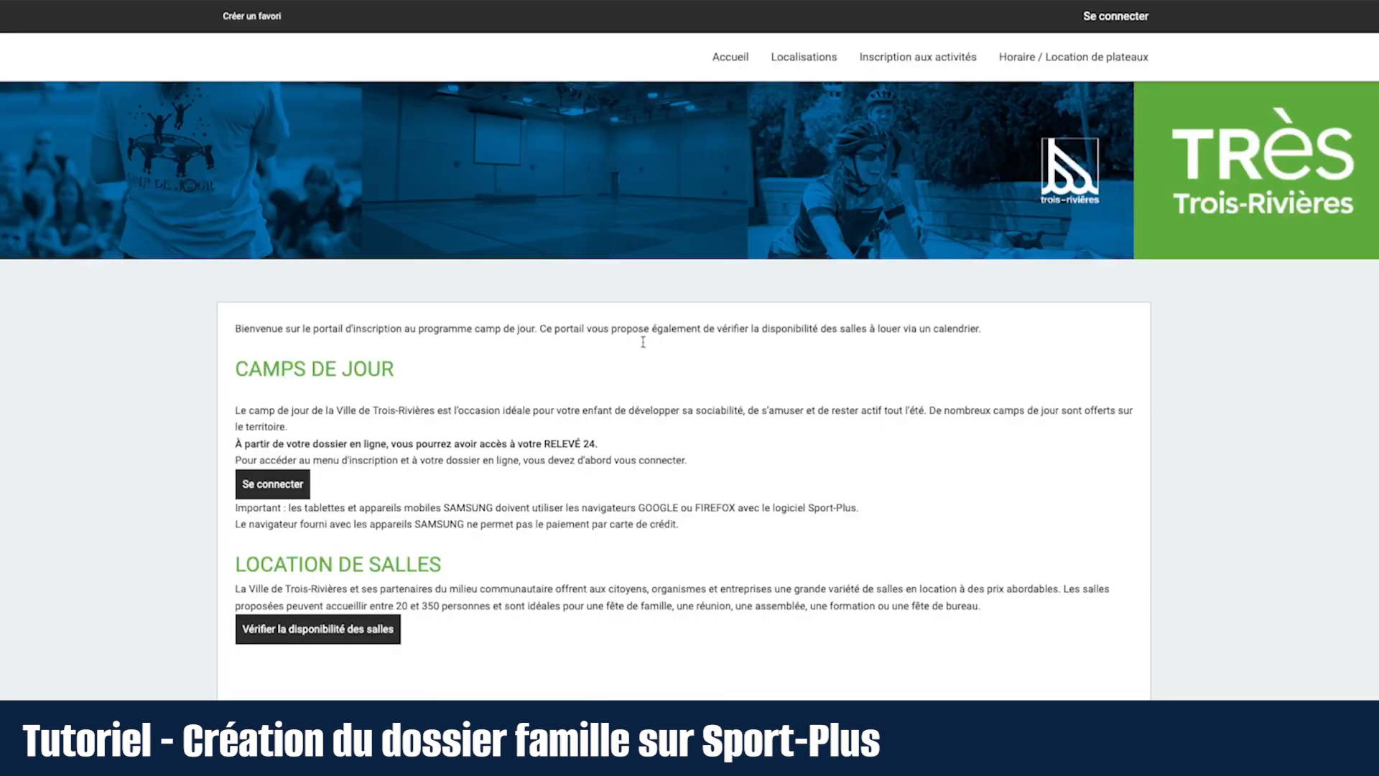
scroll(819, 457, "down", 1)
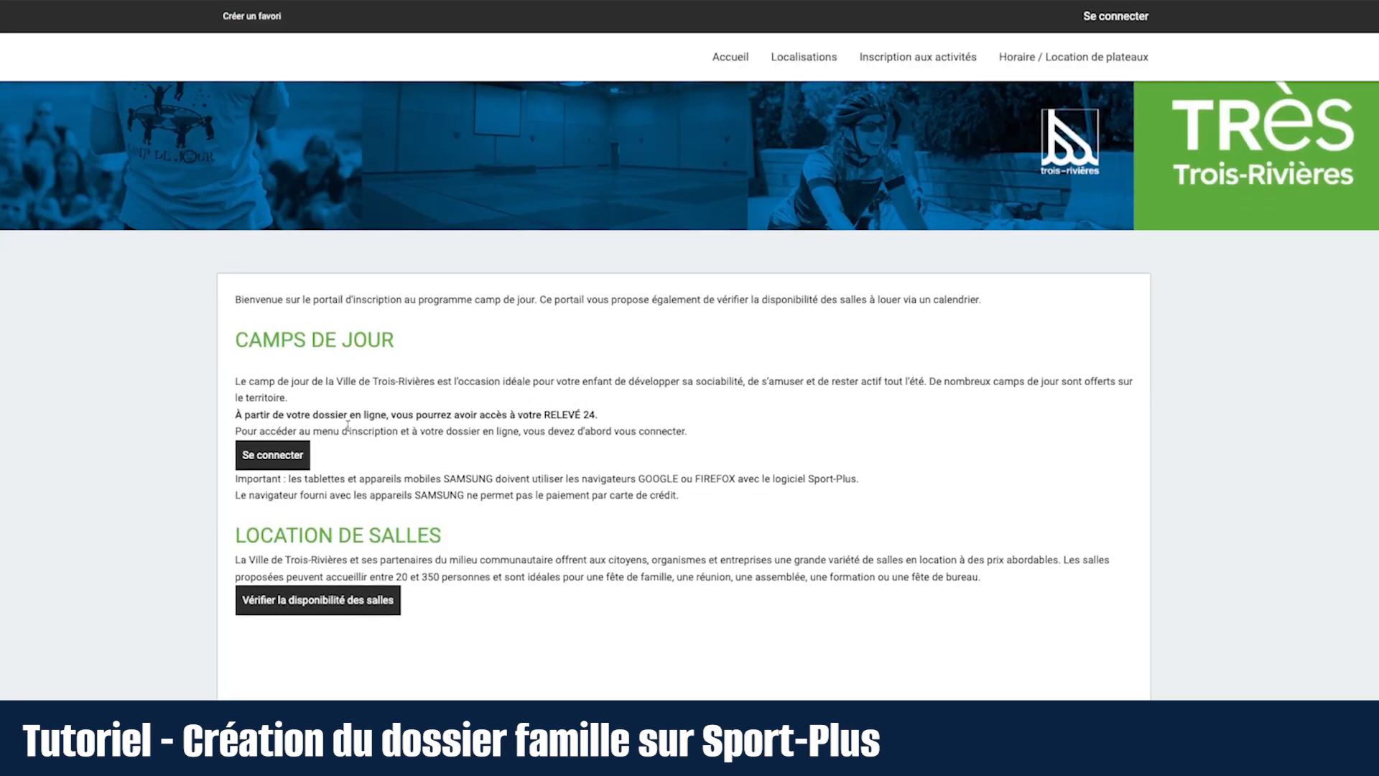
left_click(294, 457)
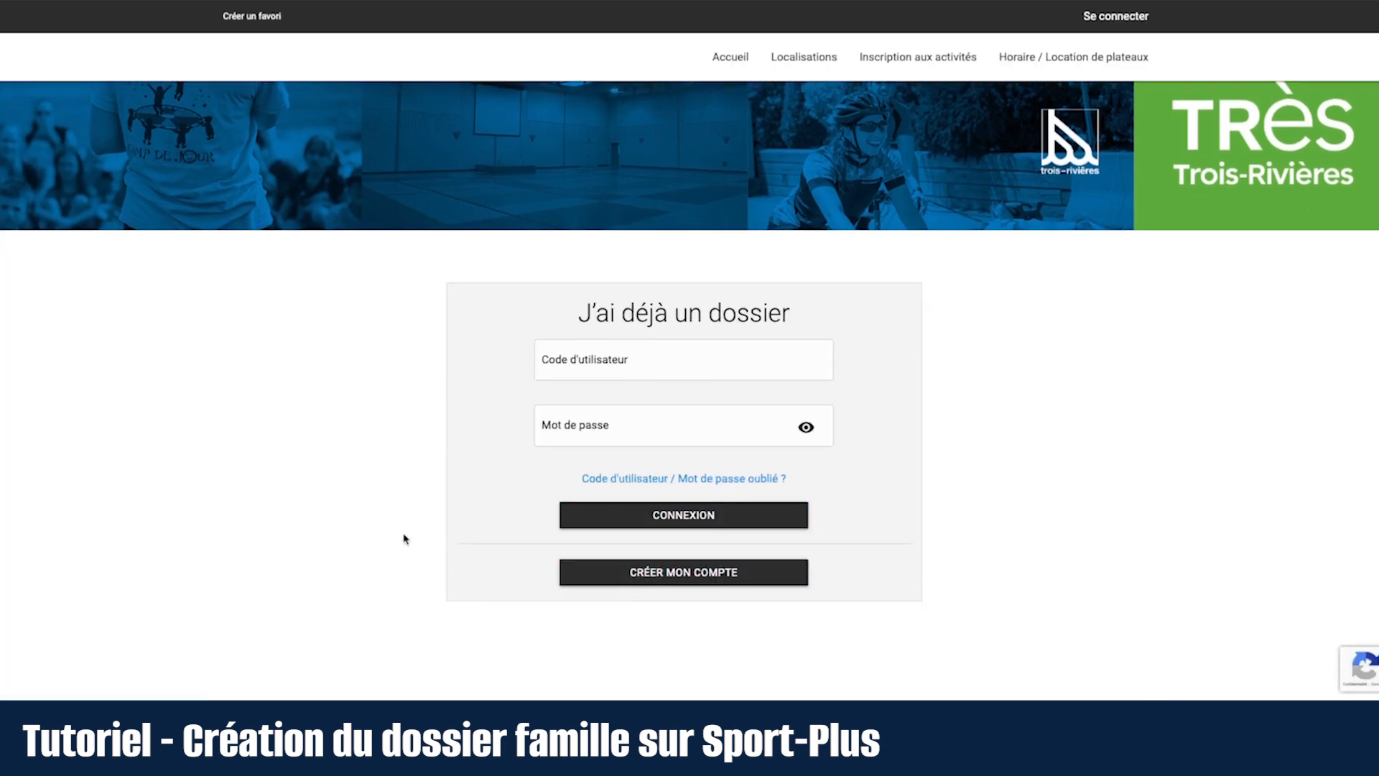
left_click(668, 573)
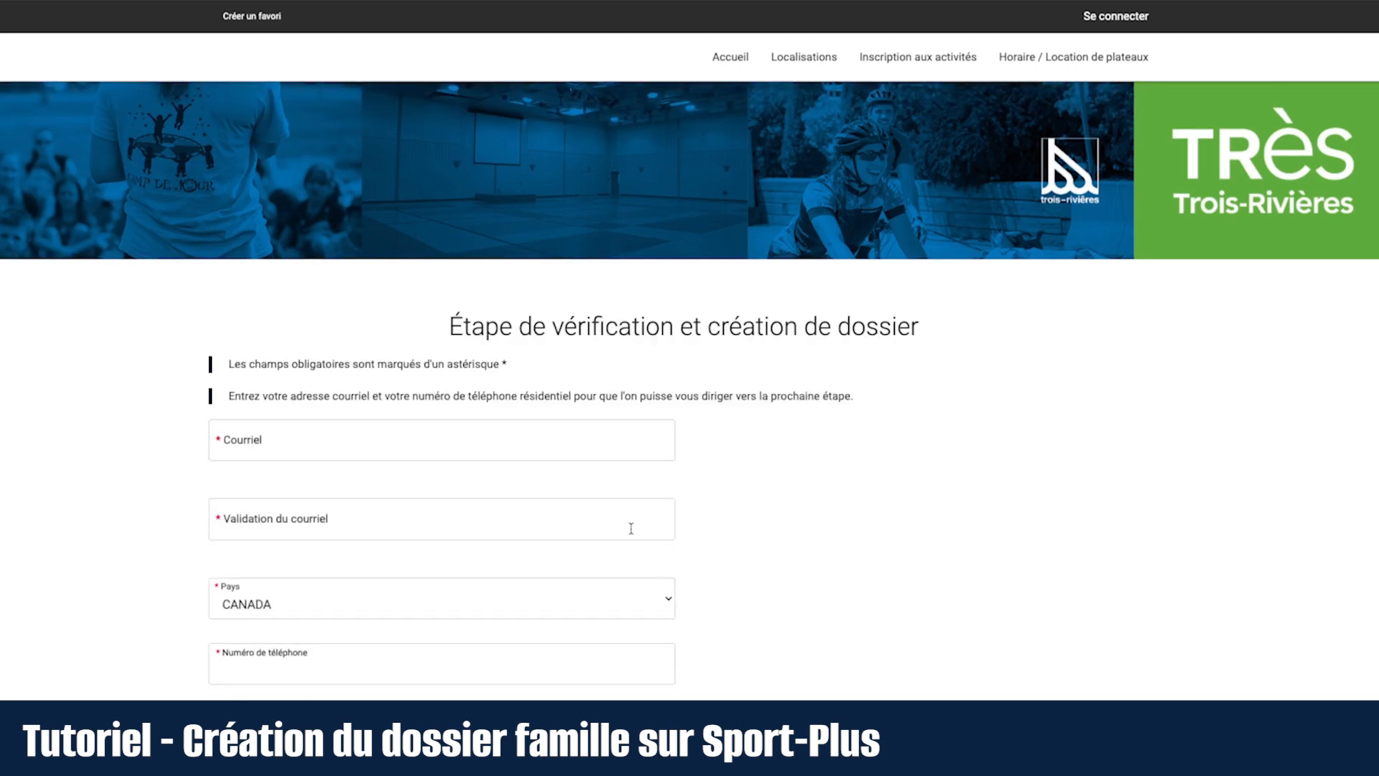
Step: Enter the parent's e-mail address, confirm it, add the residential phone number, and continue
left_click(492, 435)
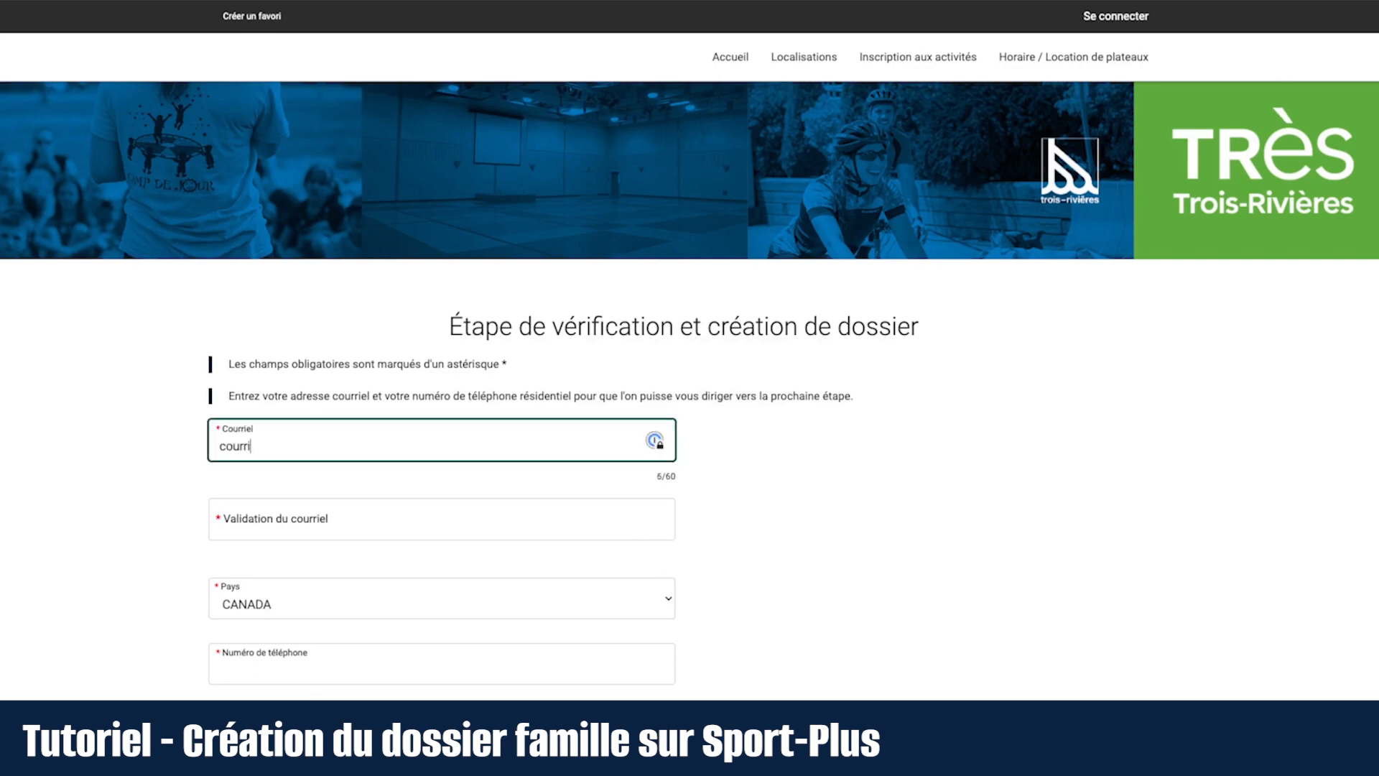
key("Tab")
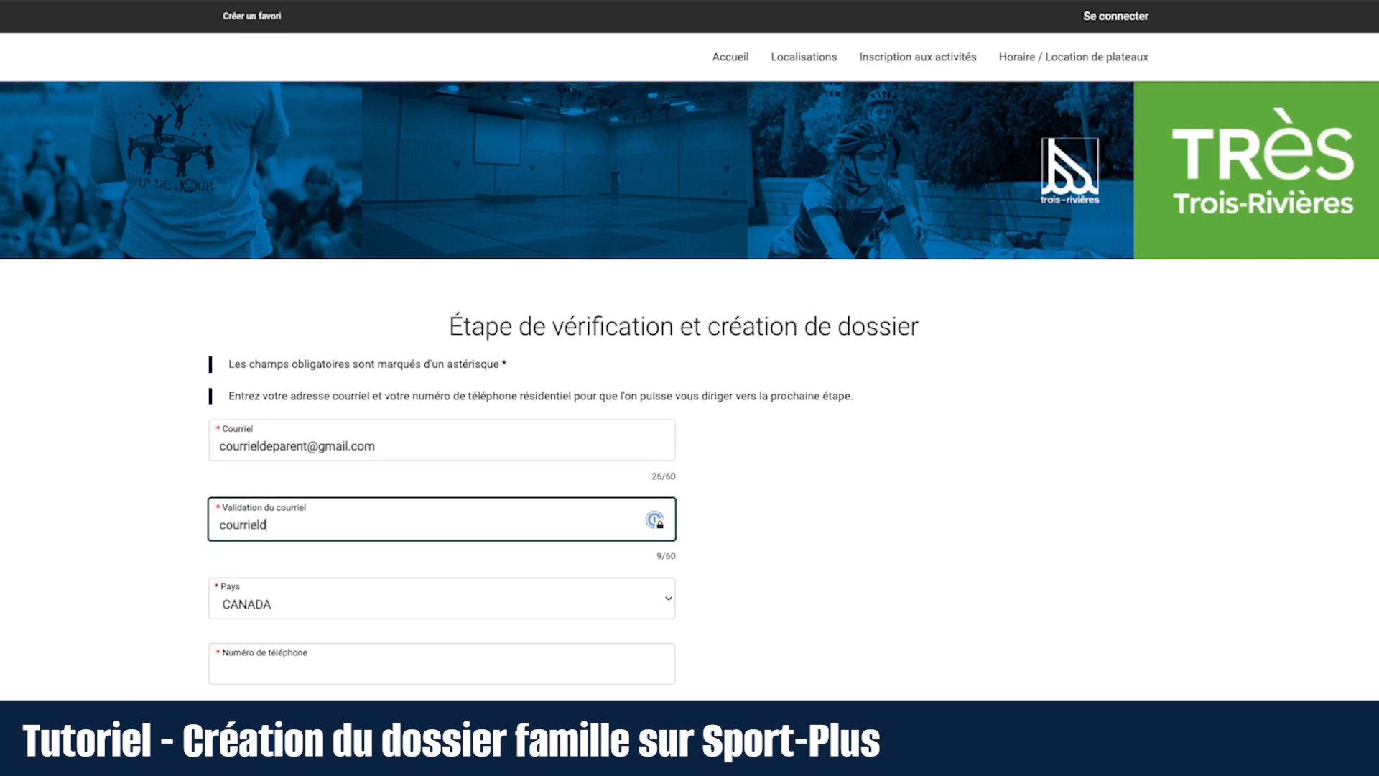
scroll(452, 523, "down", 2)
left_click(354, 501)
type("(819) 555-0000")
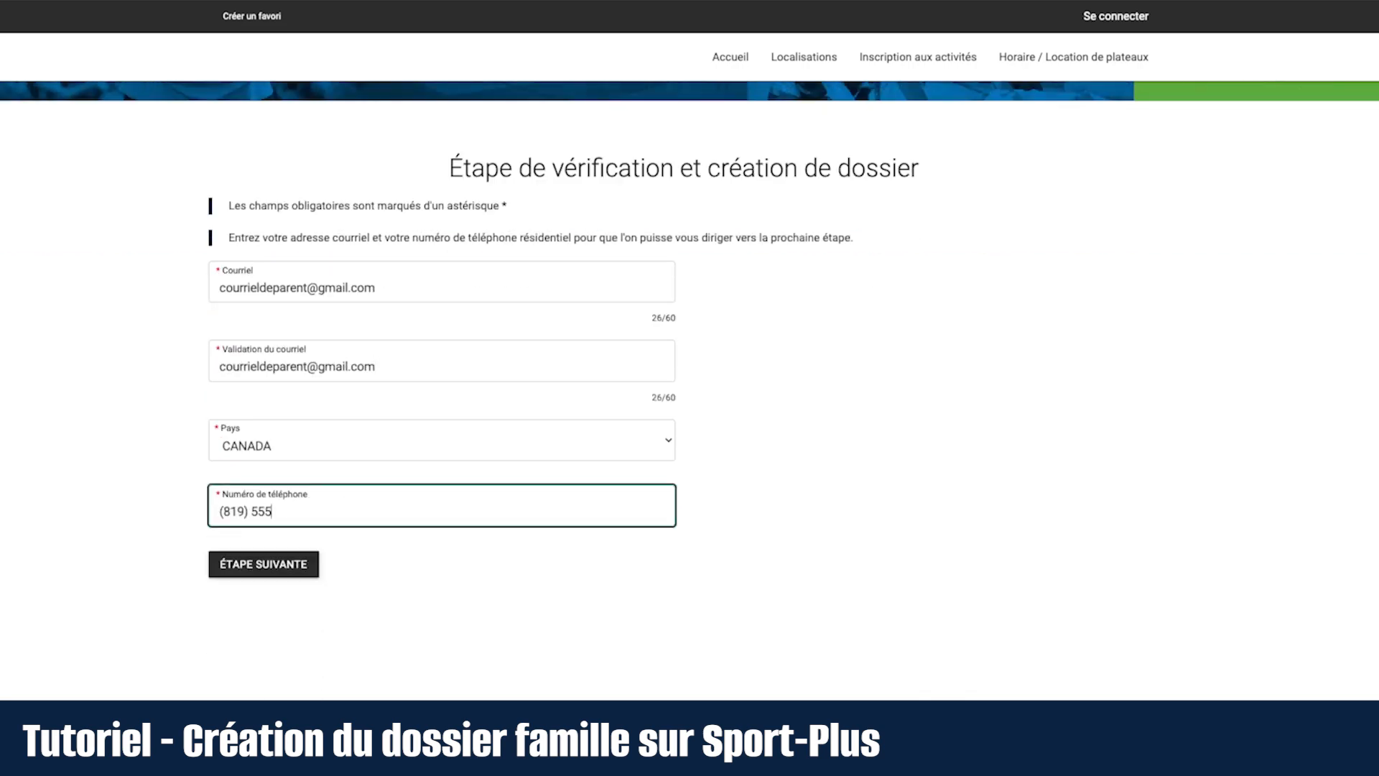
left_click(248, 565)
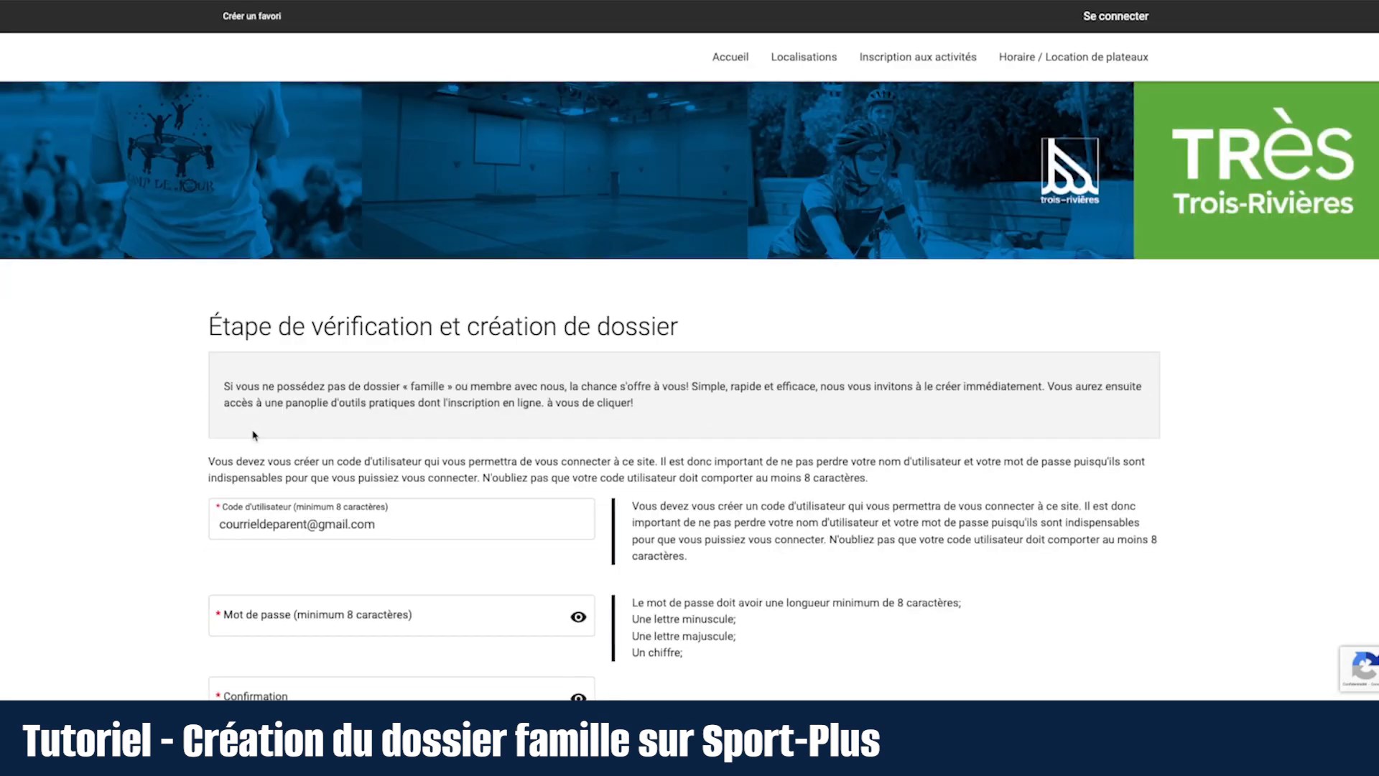
Step: Type a valid account password and begin retyping it in the Confirmation field
scroll(165, 443, "down", 4)
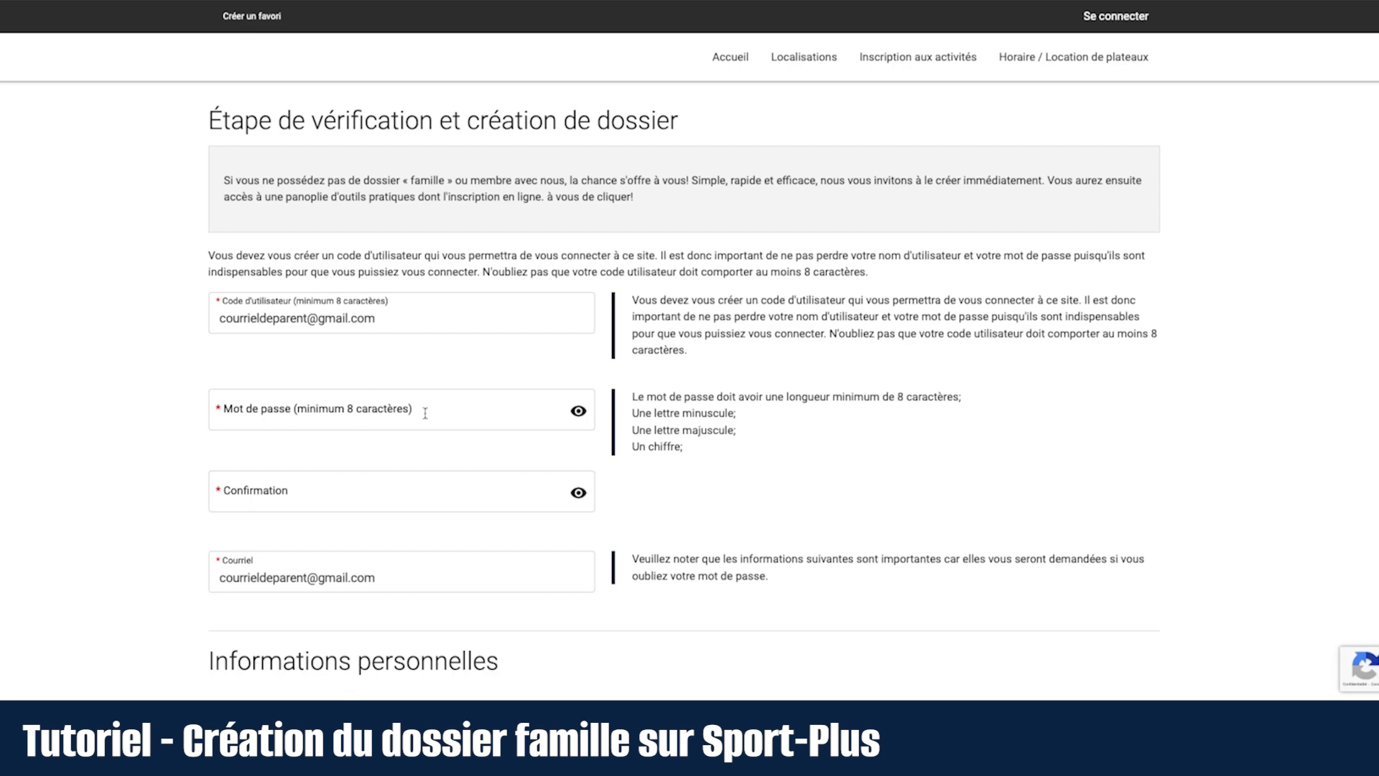
left_click(464, 414)
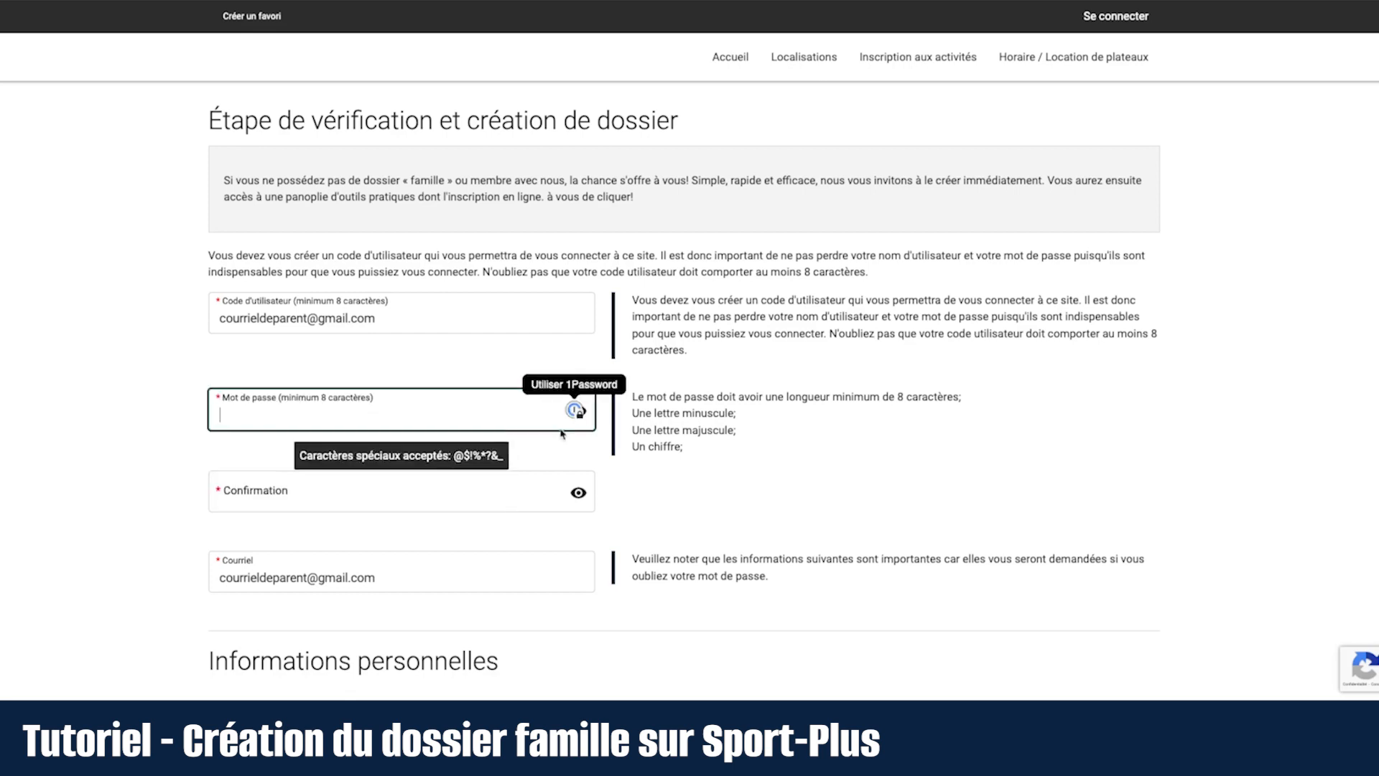
left_click(442, 417)
type("Abc")
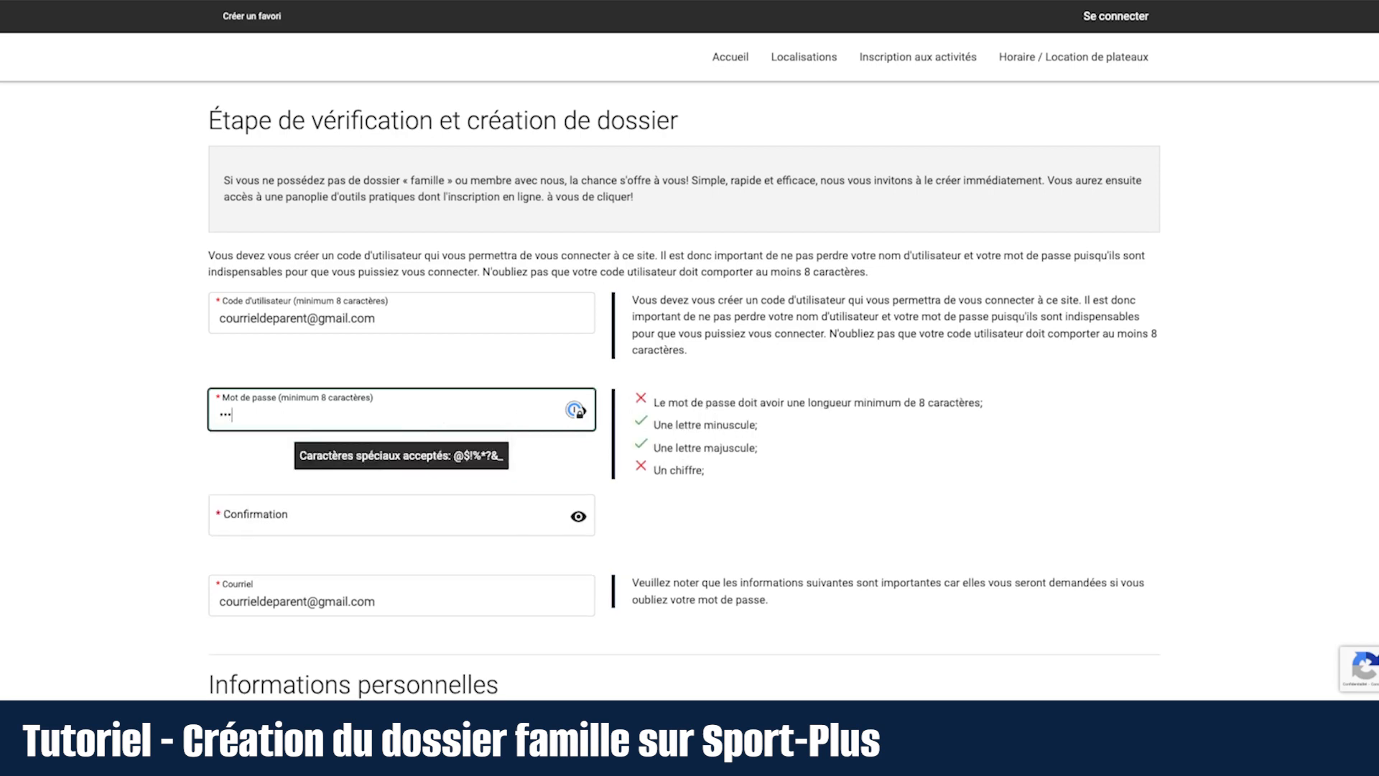
type("def12")
left_click(224, 519)
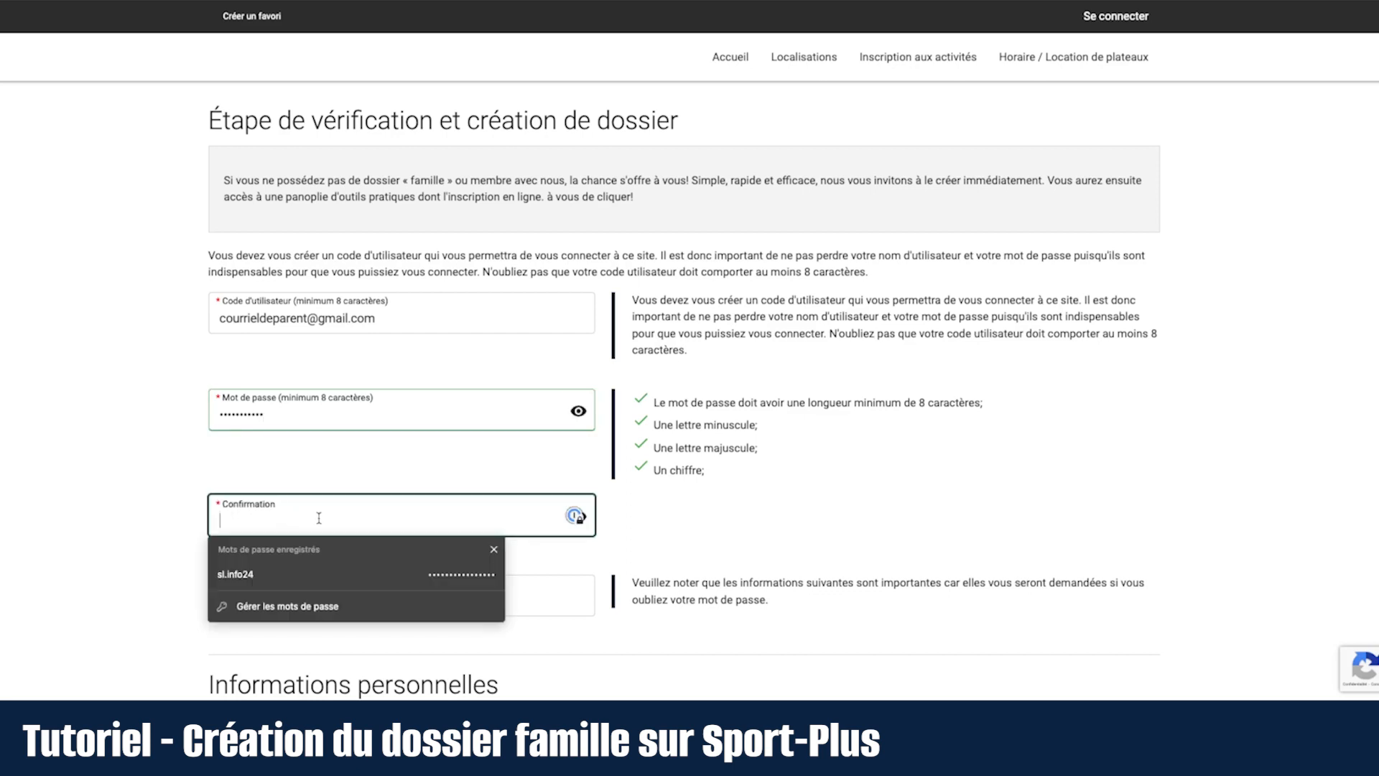
type("A")
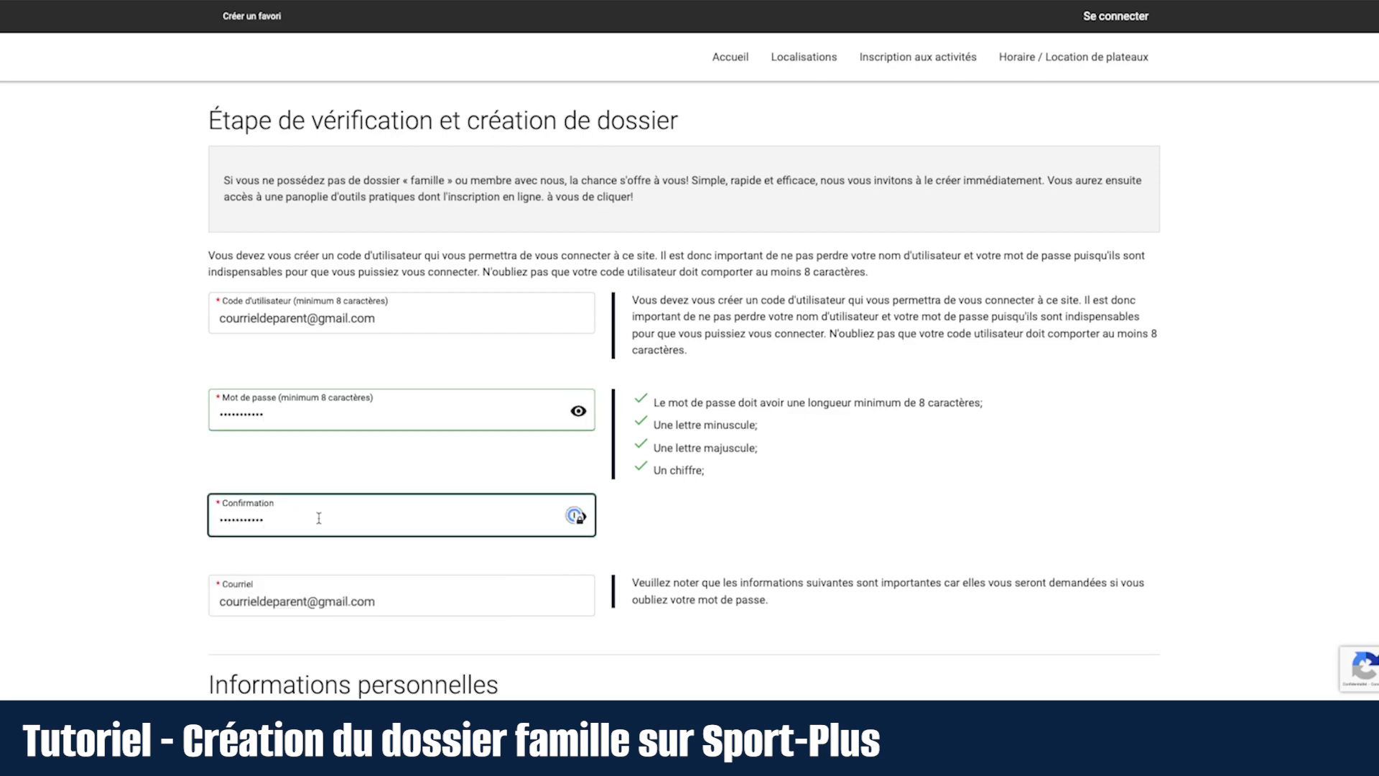
scroll(162, 503, "down", 6)
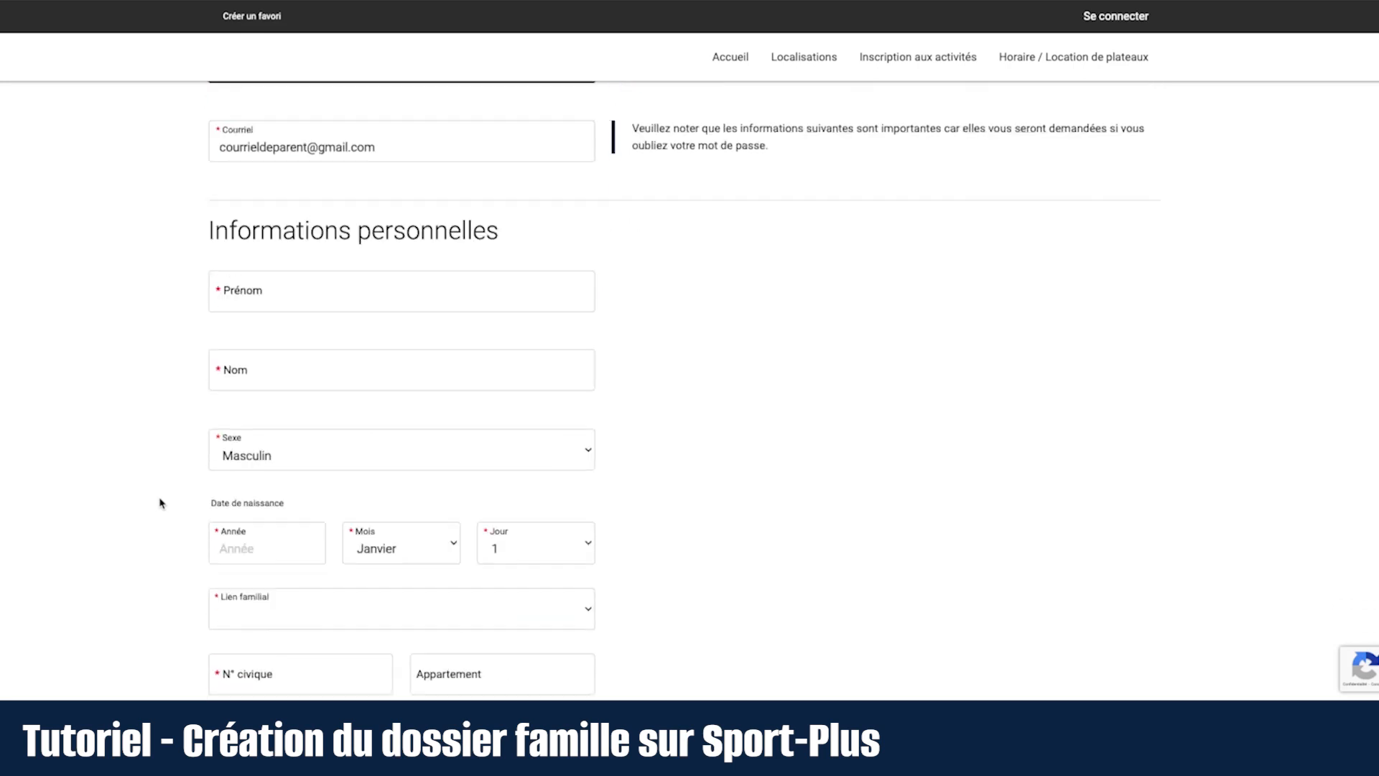
Step: Enter the parent's first and last name and a birth date on April 10
scroll(165, 500, "down", 1)
left_click(314, 203)
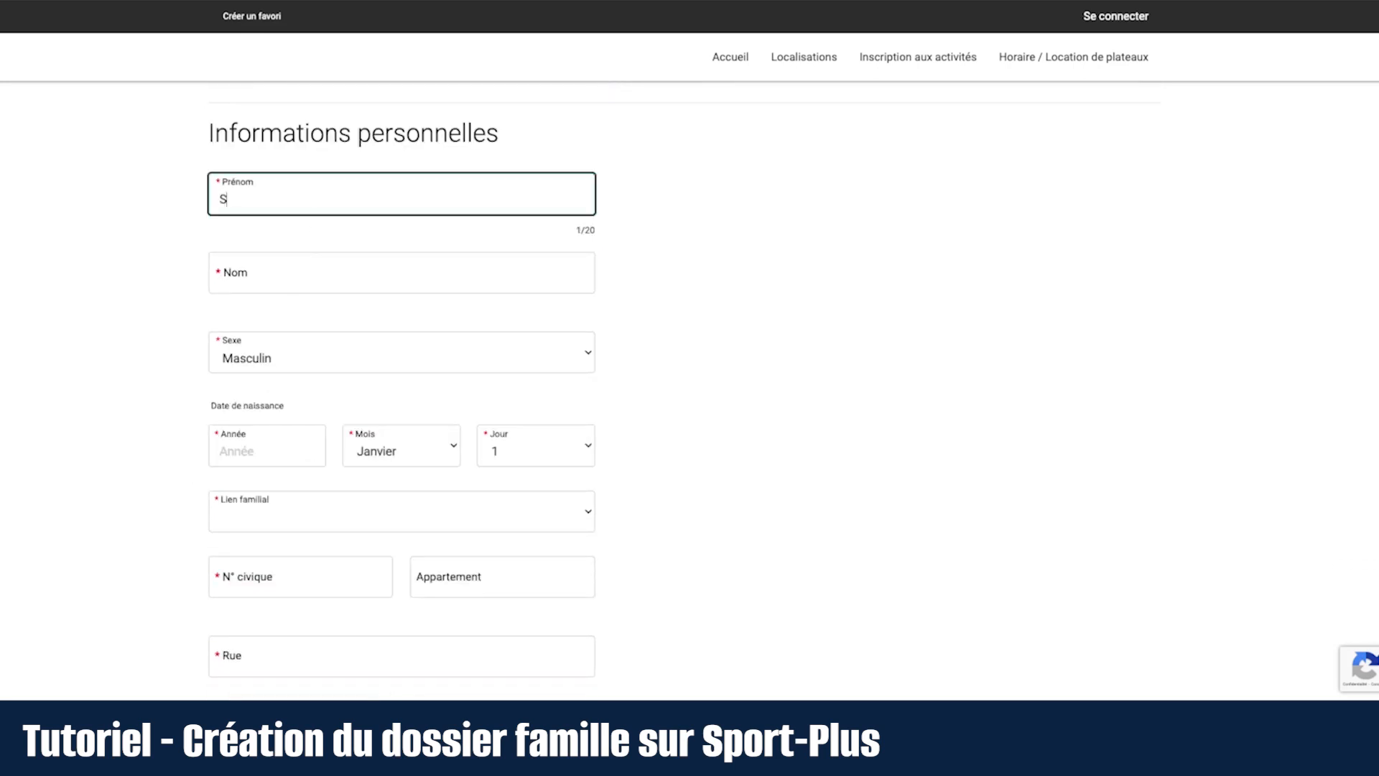
key("Tab")
left_click(253, 450)
type("199")
left_click(388, 452)
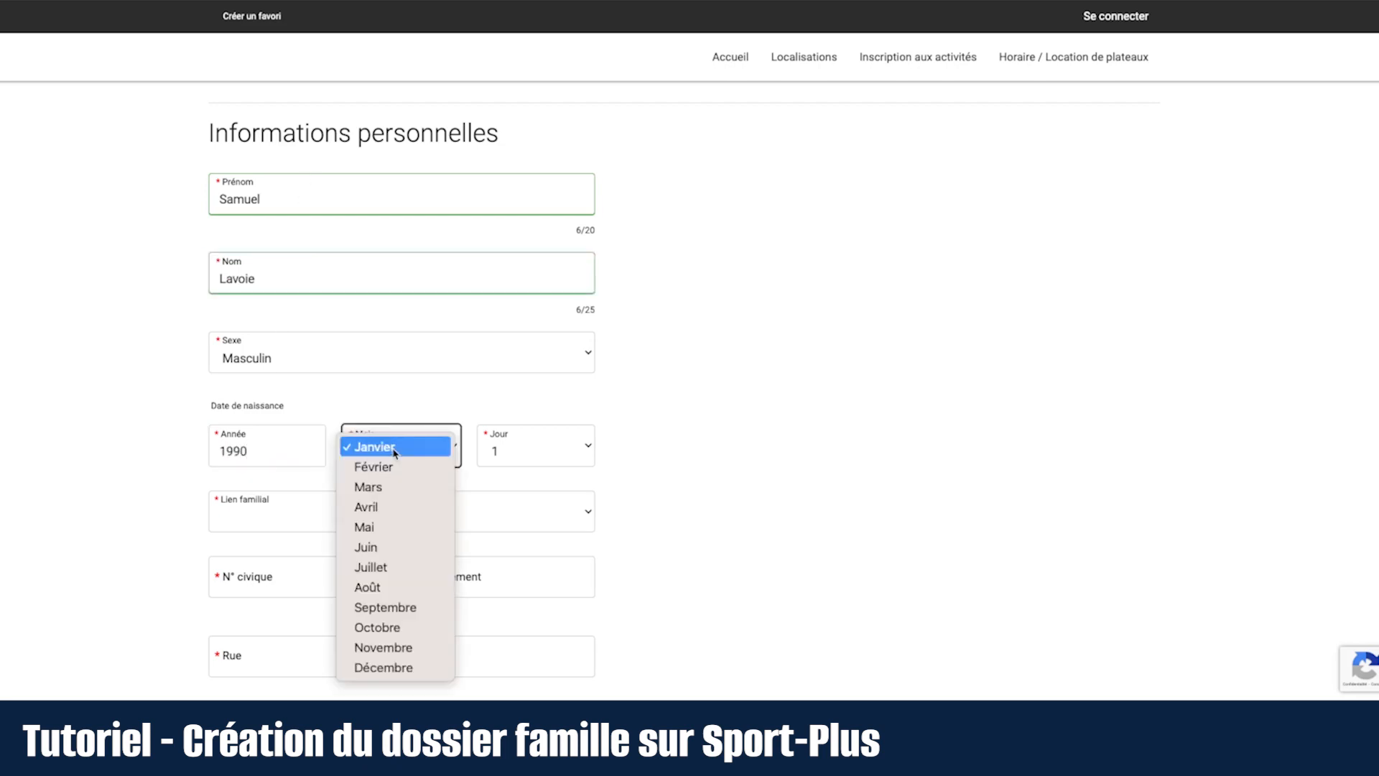
left_click(388, 507)
left_click(551, 457)
left_click(524, 627)
Step: Set the family relationship to Père and enter the civic number and street name
scroll(670, 496, "down", 2)
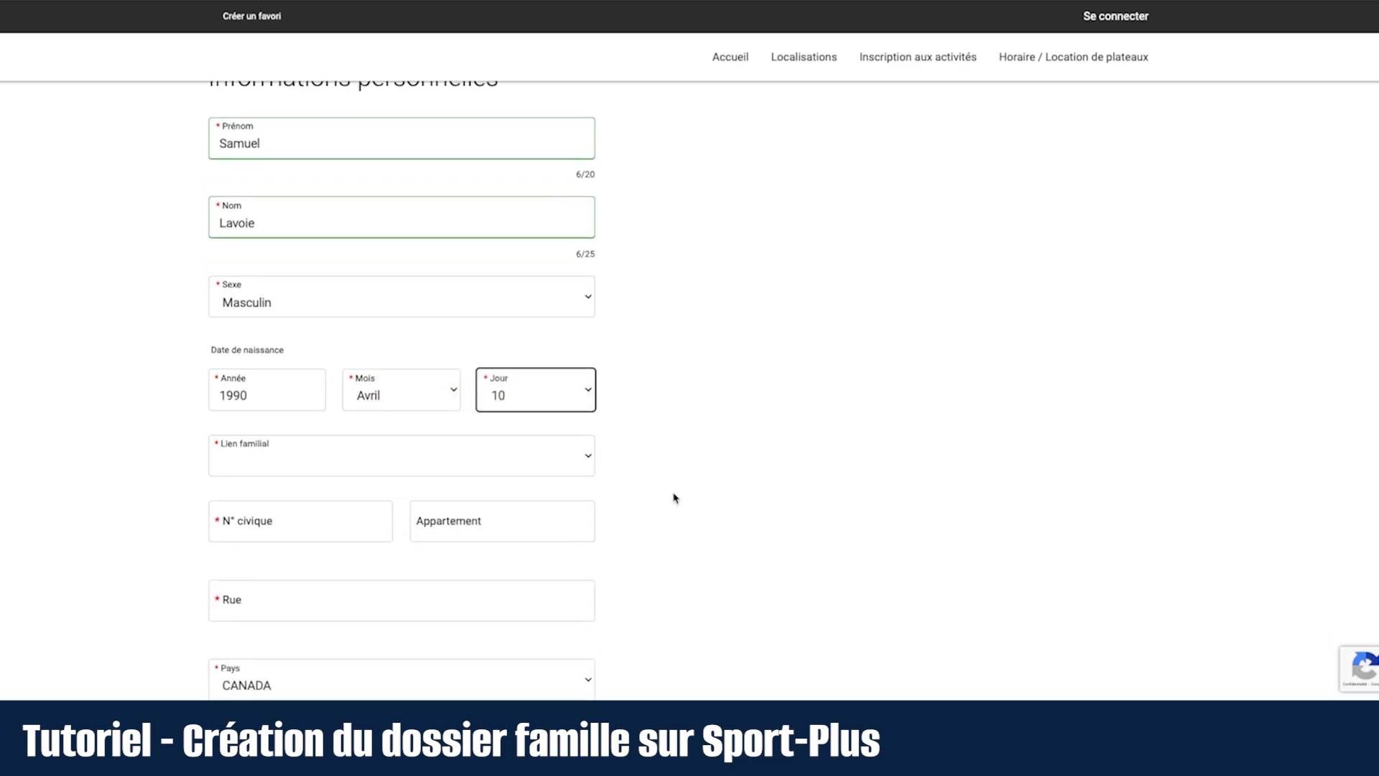
left_click(457, 374)
left_click(363, 521)
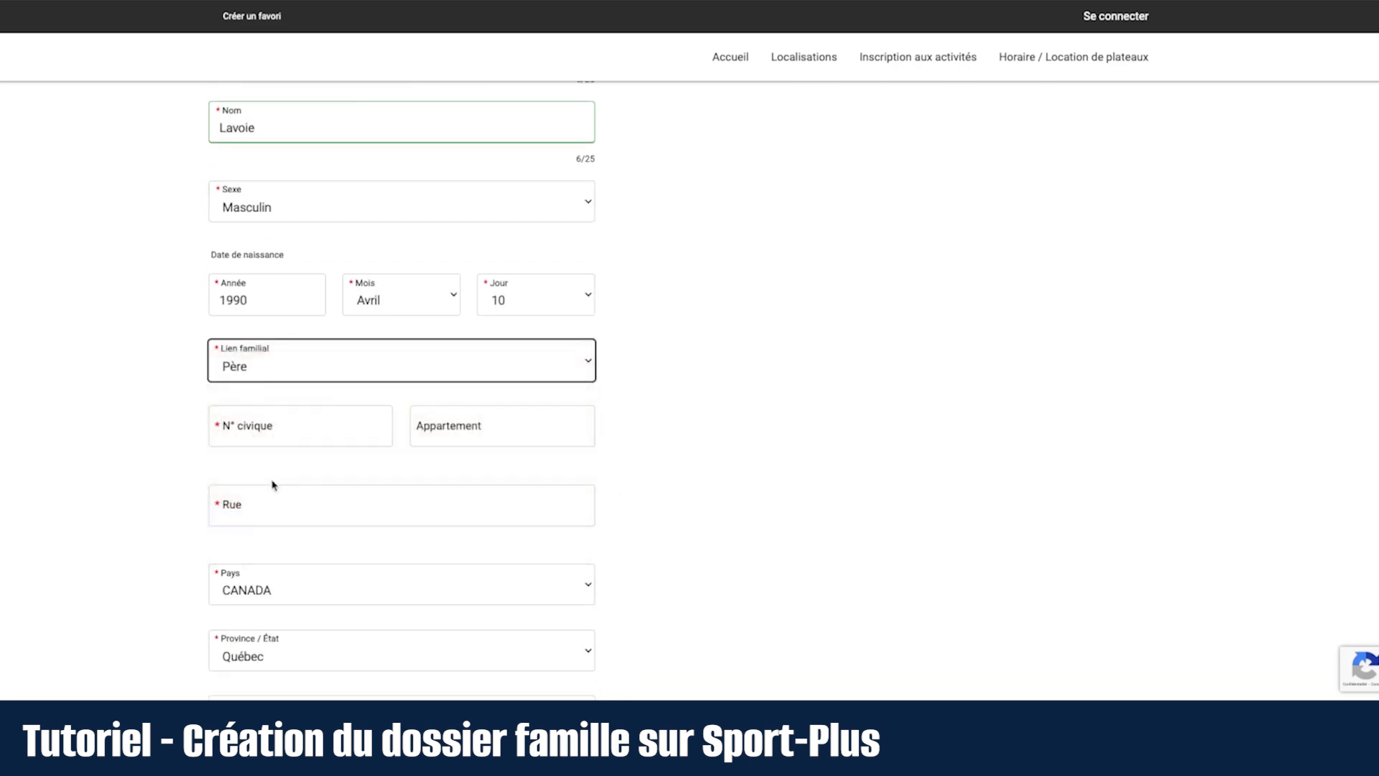
left_click(274, 405)
key("Tab")
key("Tab")
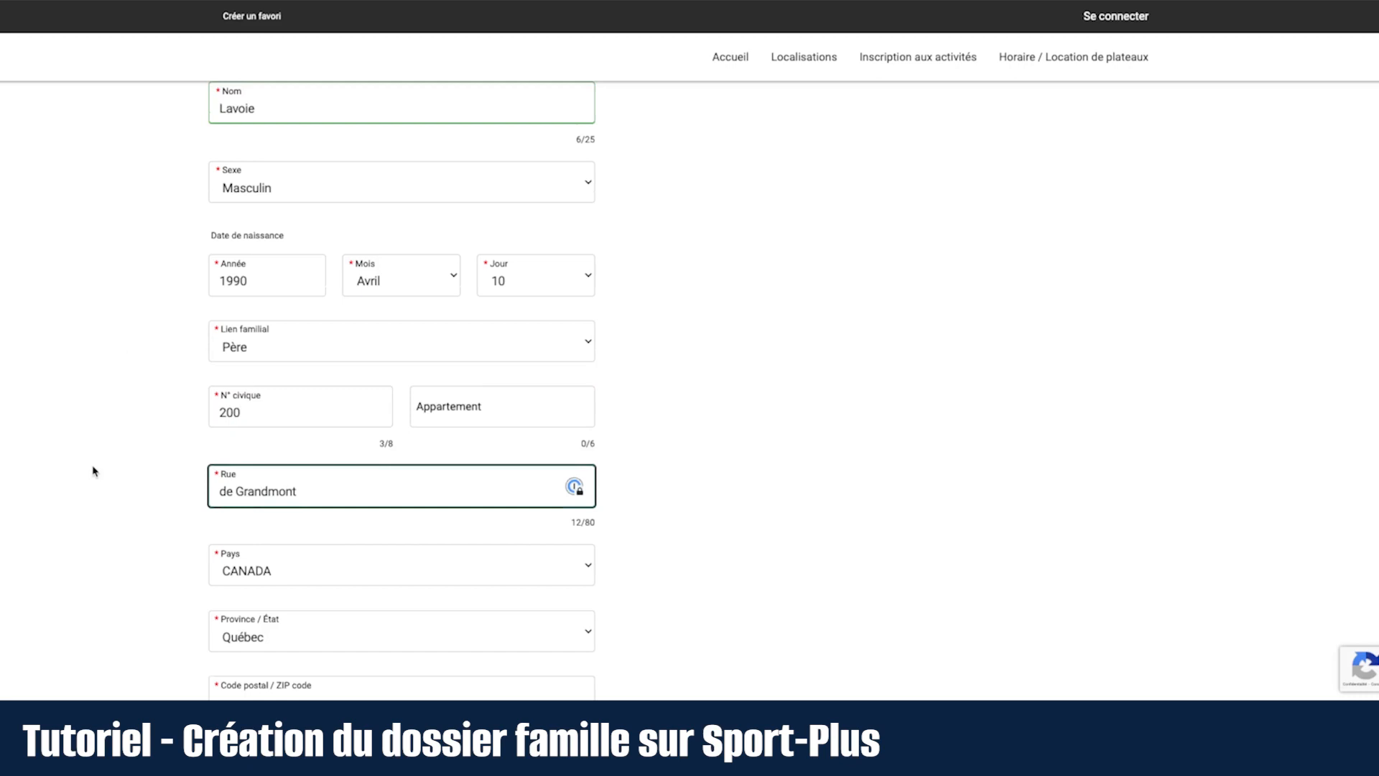
scroll(94, 471, "down", 3)
Step: Fill in the parent's postal code and the city Trois-Rivières
left_click(228, 507)
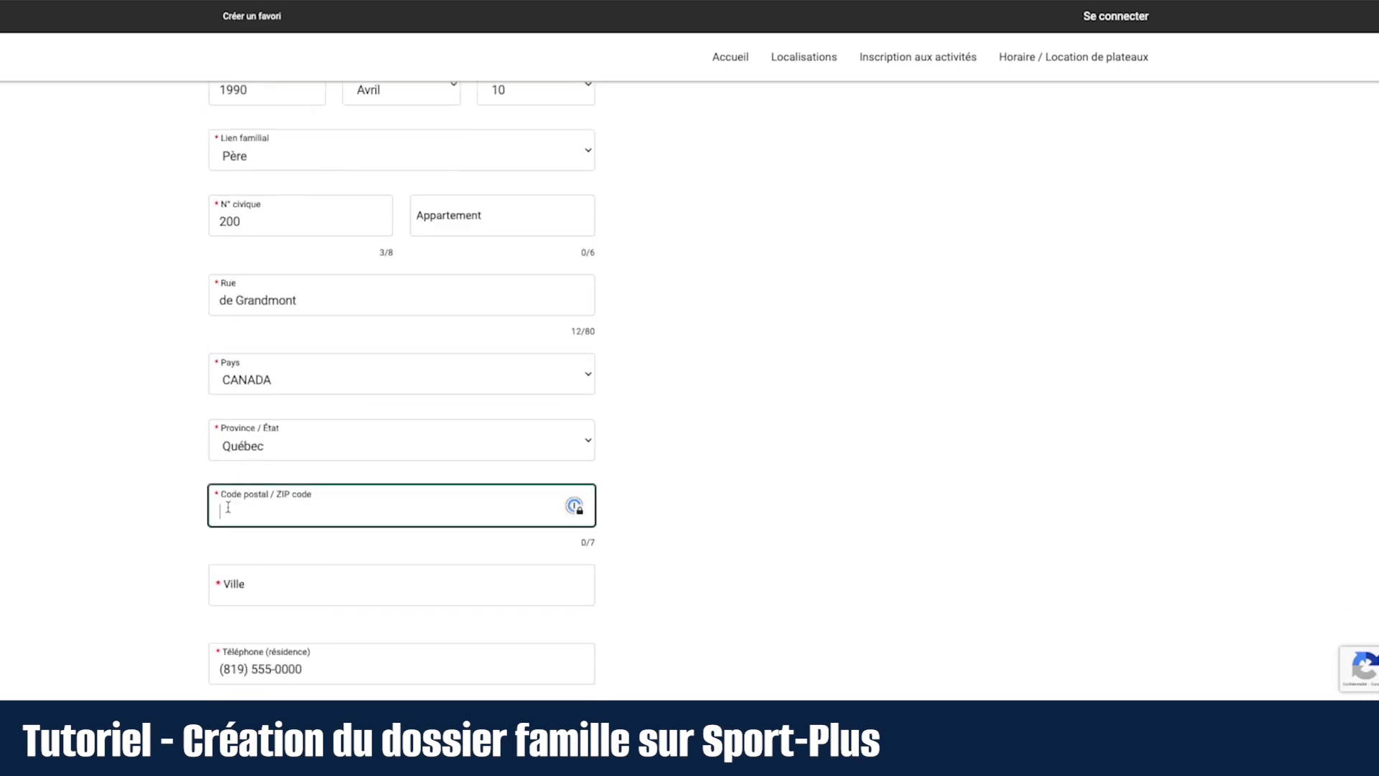
type("G9A 5H3")
scroll(141, 520, "down", 1)
left_click(318, 548)
type("Trois-Rivières")
left_click(123, 572)
scroll(121, 561, "down", 4)
scroll(118, 549, "down", 4)
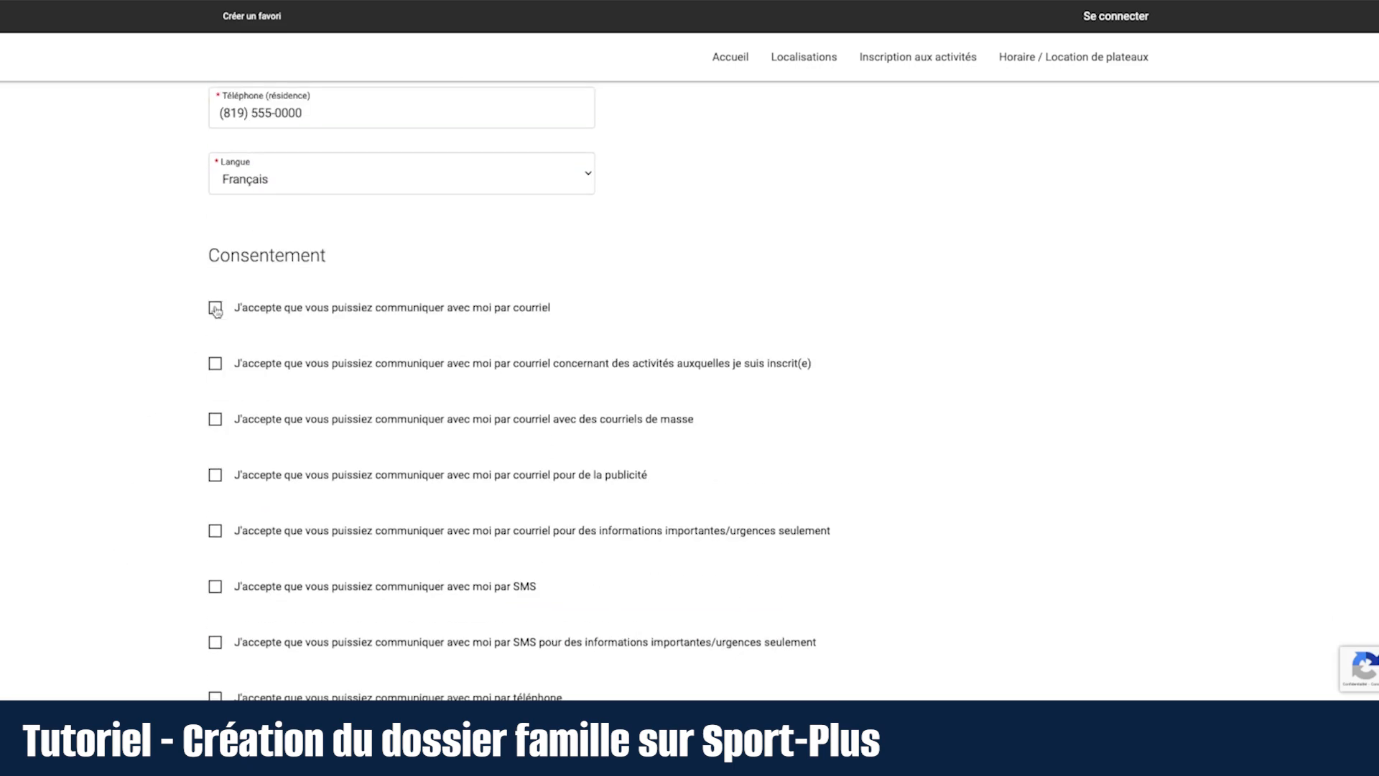
scroll(154, 434, "down", 5)
Step: Enter the parent's full name for data-sharing consent, accept the terms, and submit the form
left_click(304, 530)
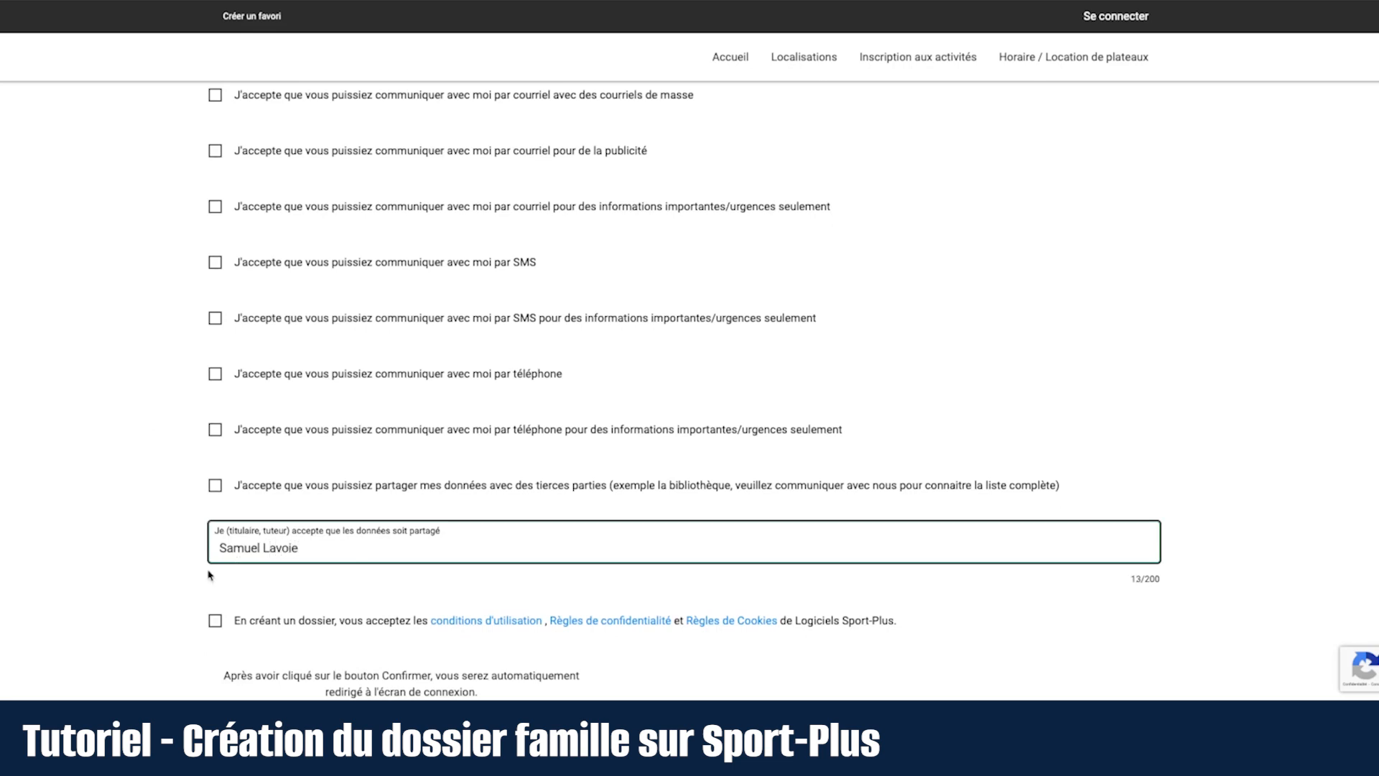
scroll(238, 568, "down", 1)
left_click(218, 606)
left_click(217, 604)
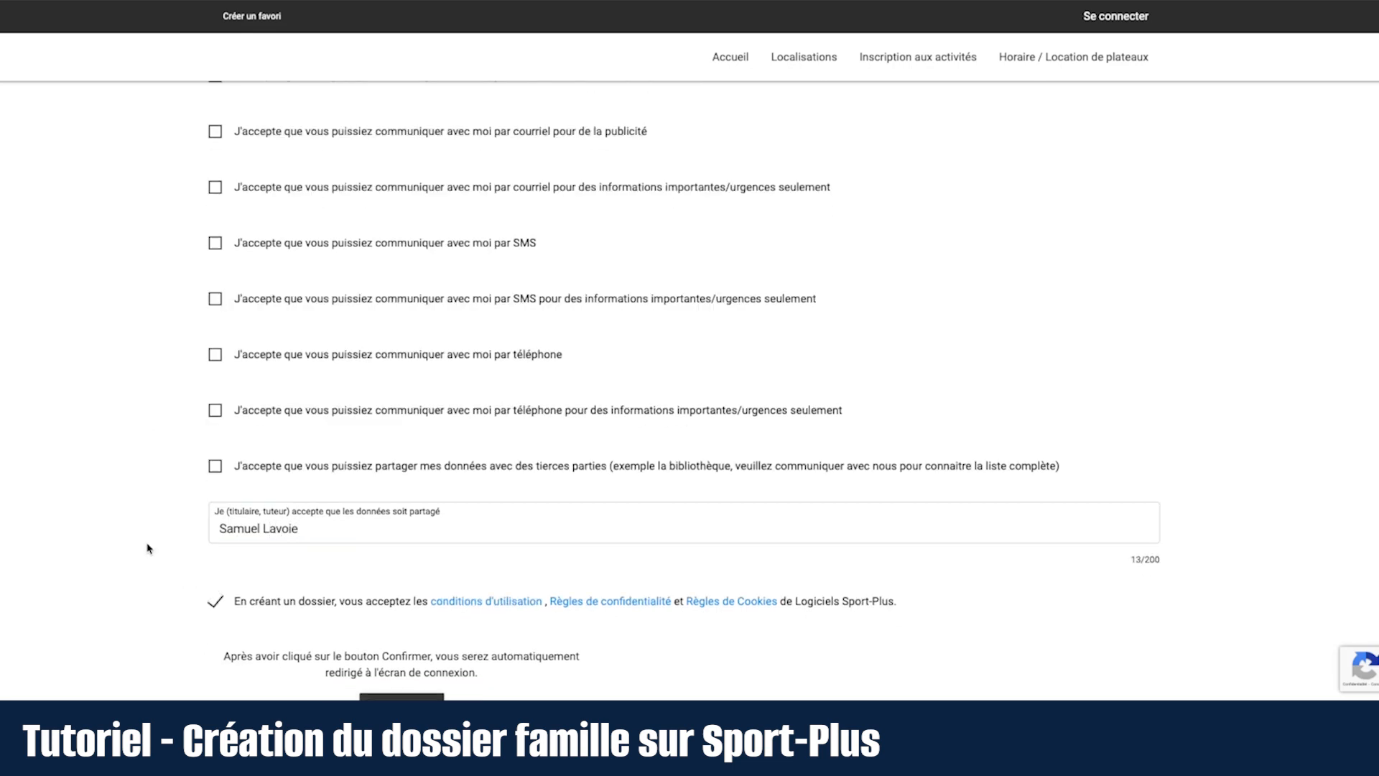
scroll(148, 551, "down", 2)
left_click(374, 658)
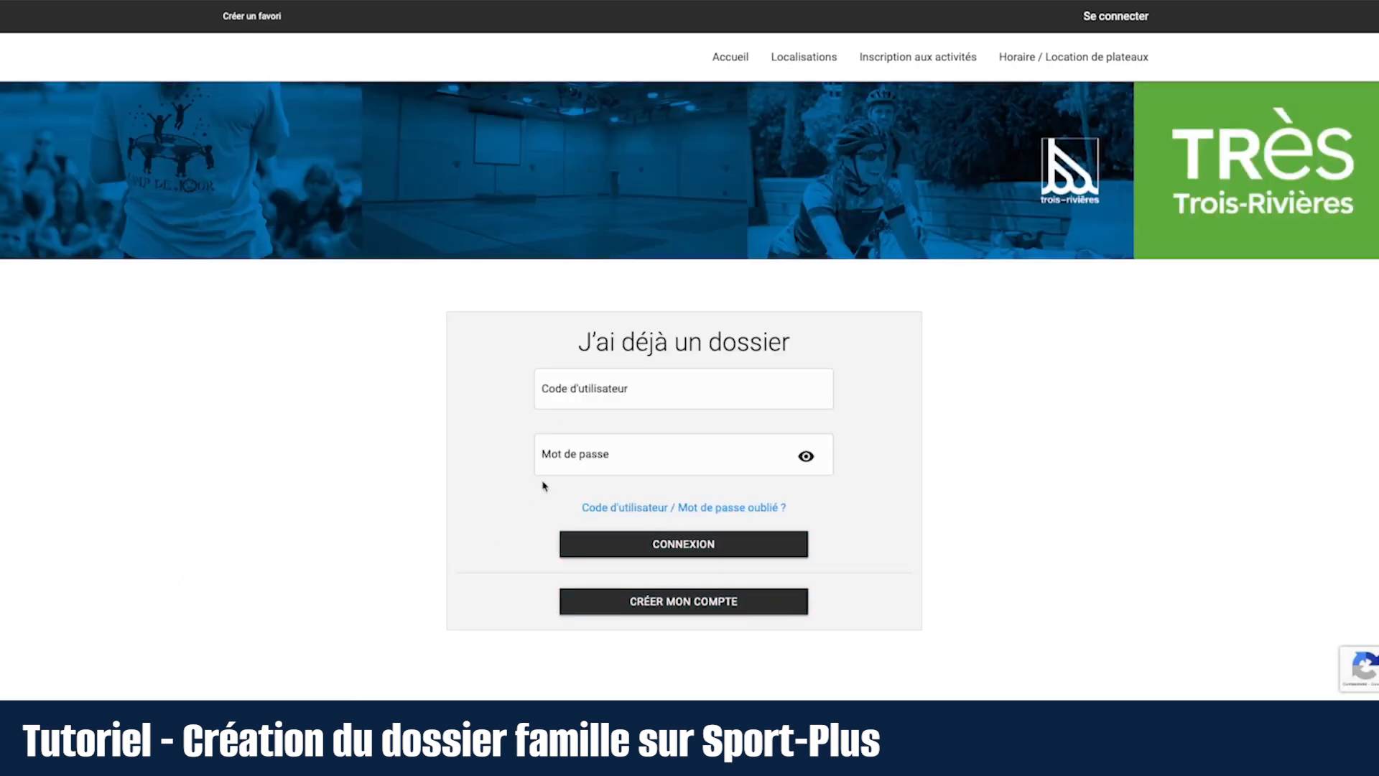
left_click(620, 393)
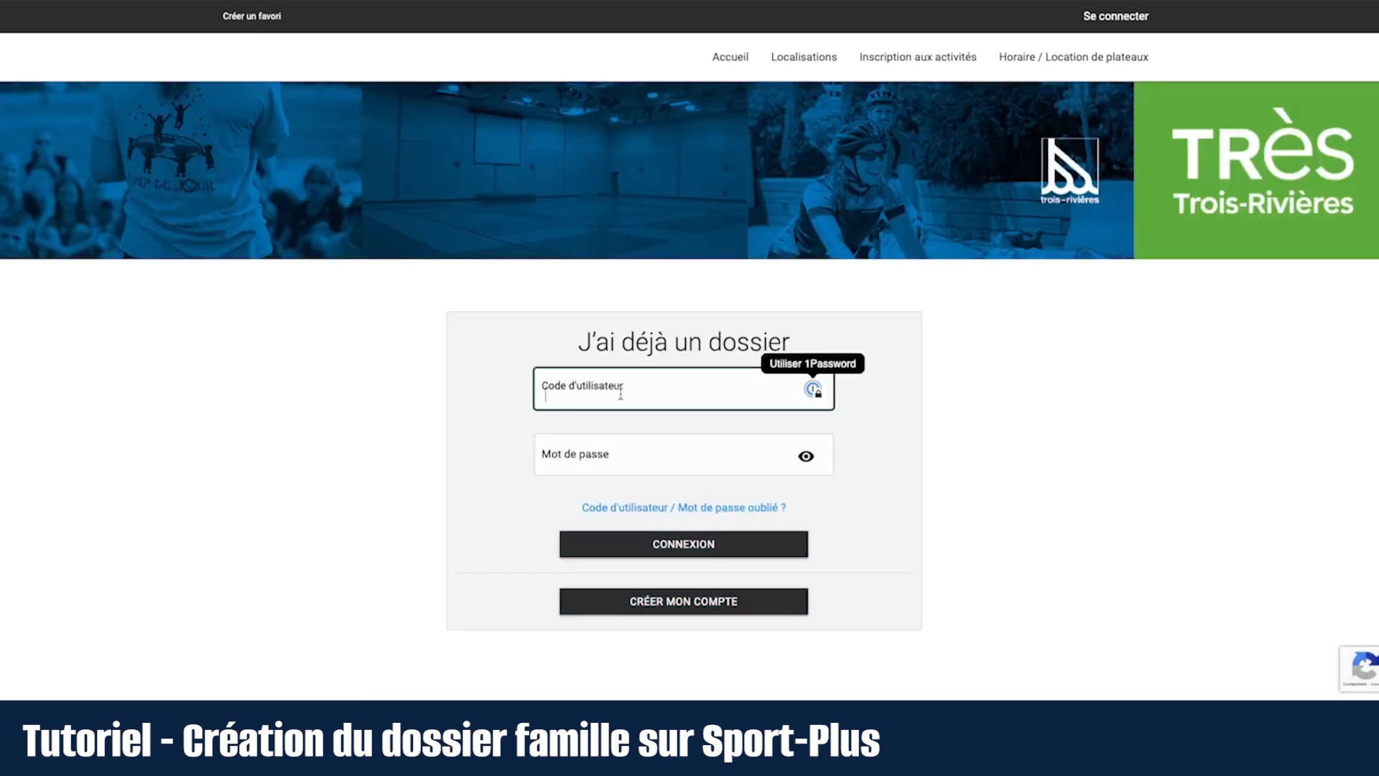
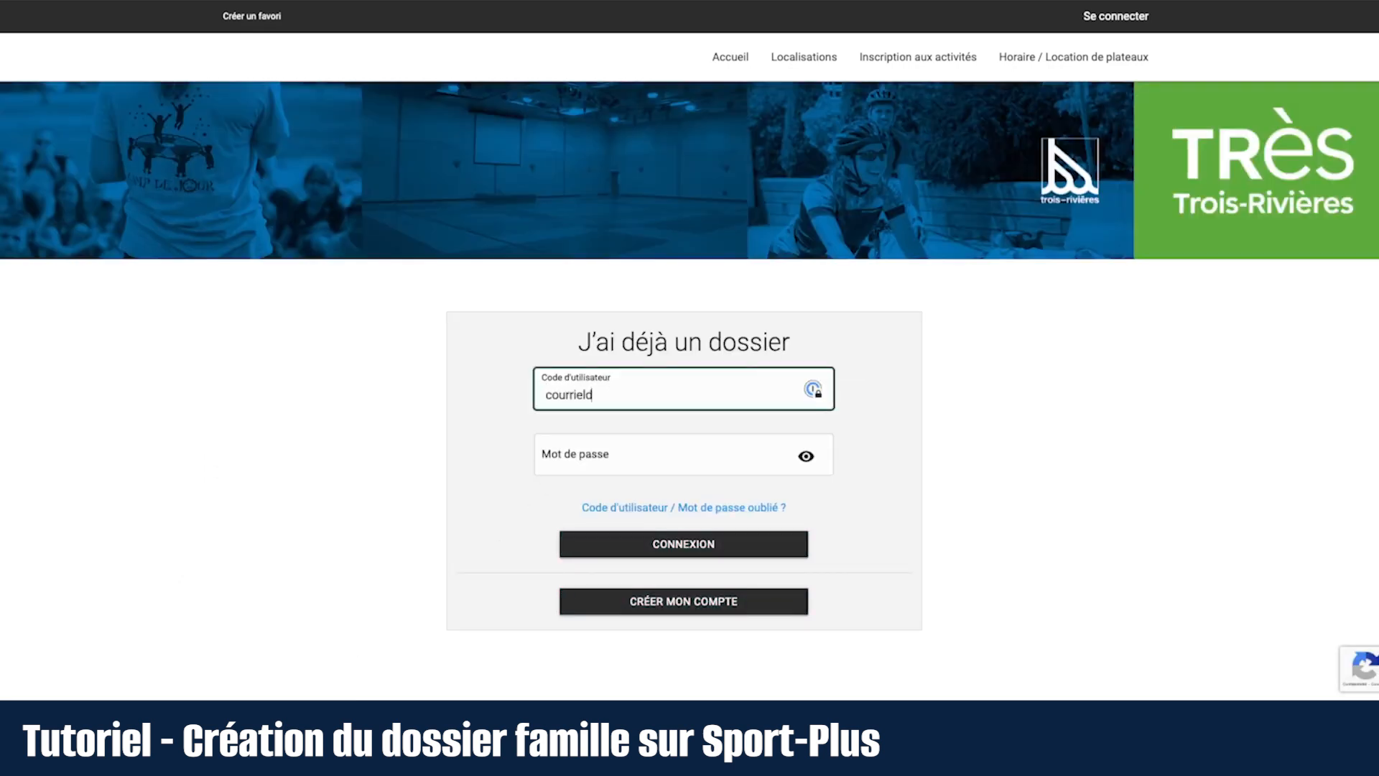
Step: Log in with the parent's e-mail as user code and the account password
left_click(682, 460)
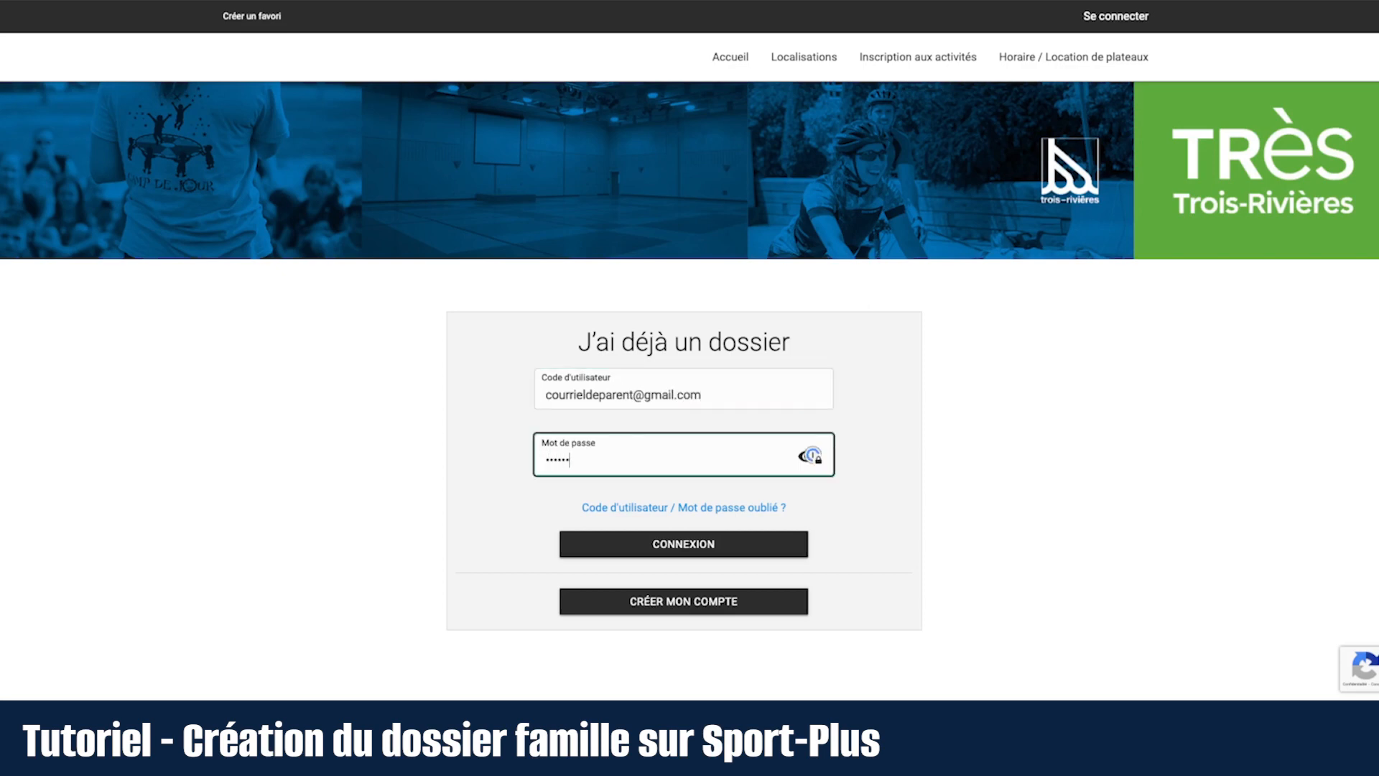
left_click(678, 543)
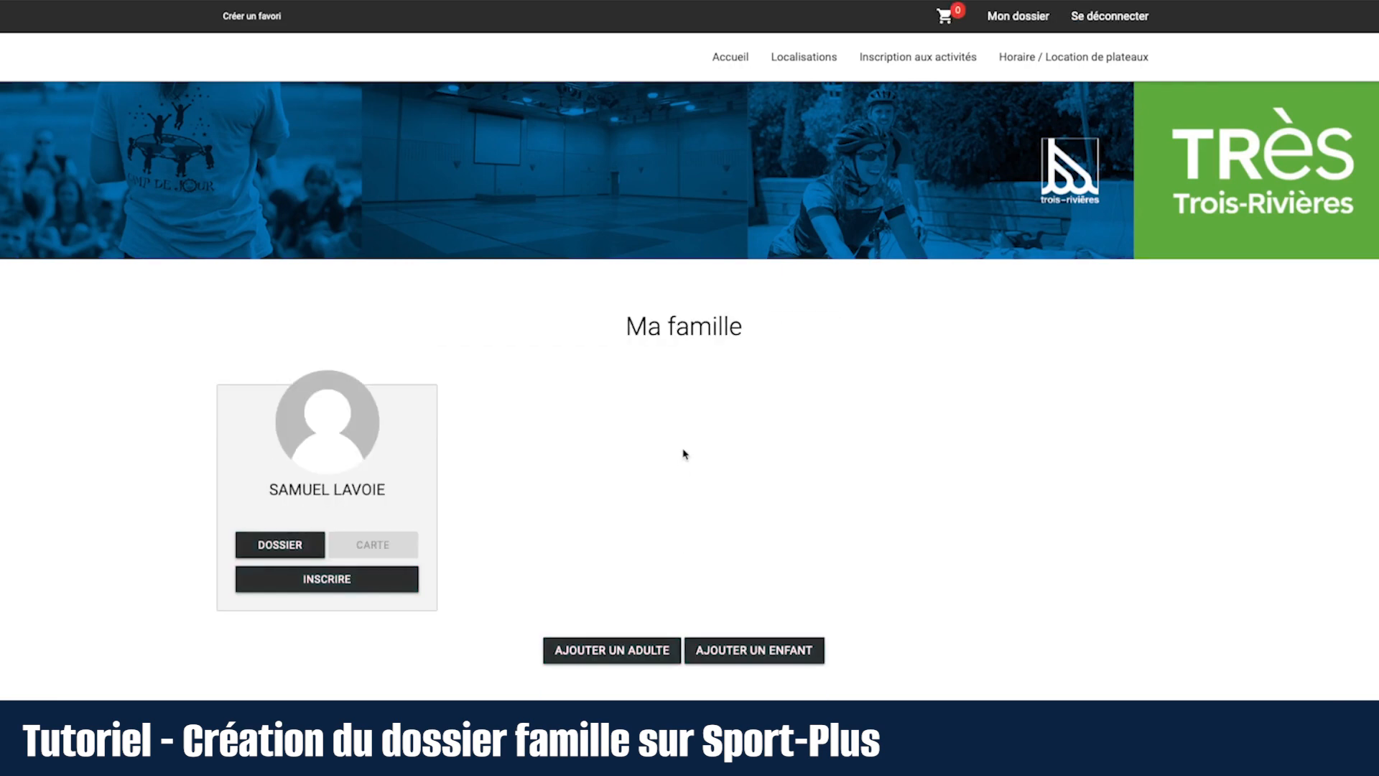
scroll(684, 455, "down", 1)
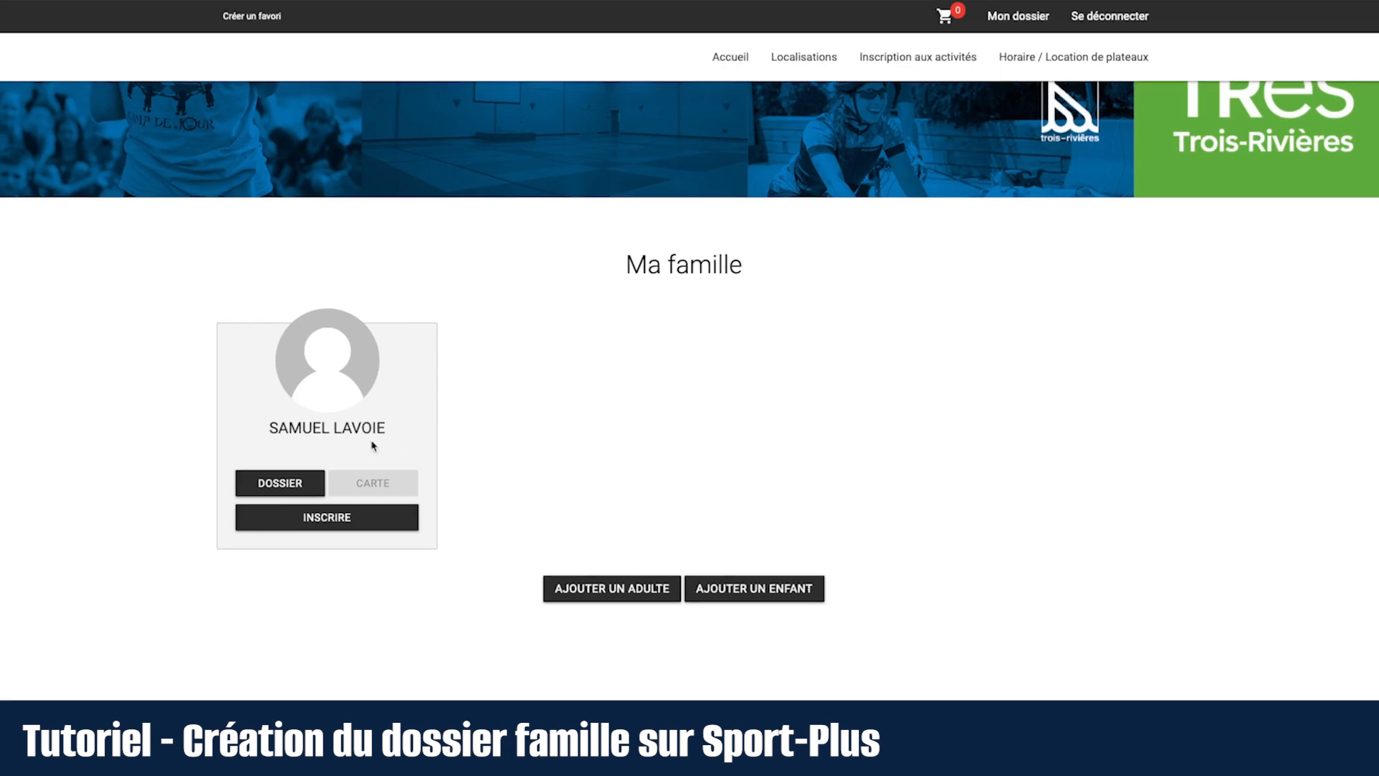
Step: Open DOSSIER on the parent's card and scroll through the saved general, address and contact details
left_click(305, 479)
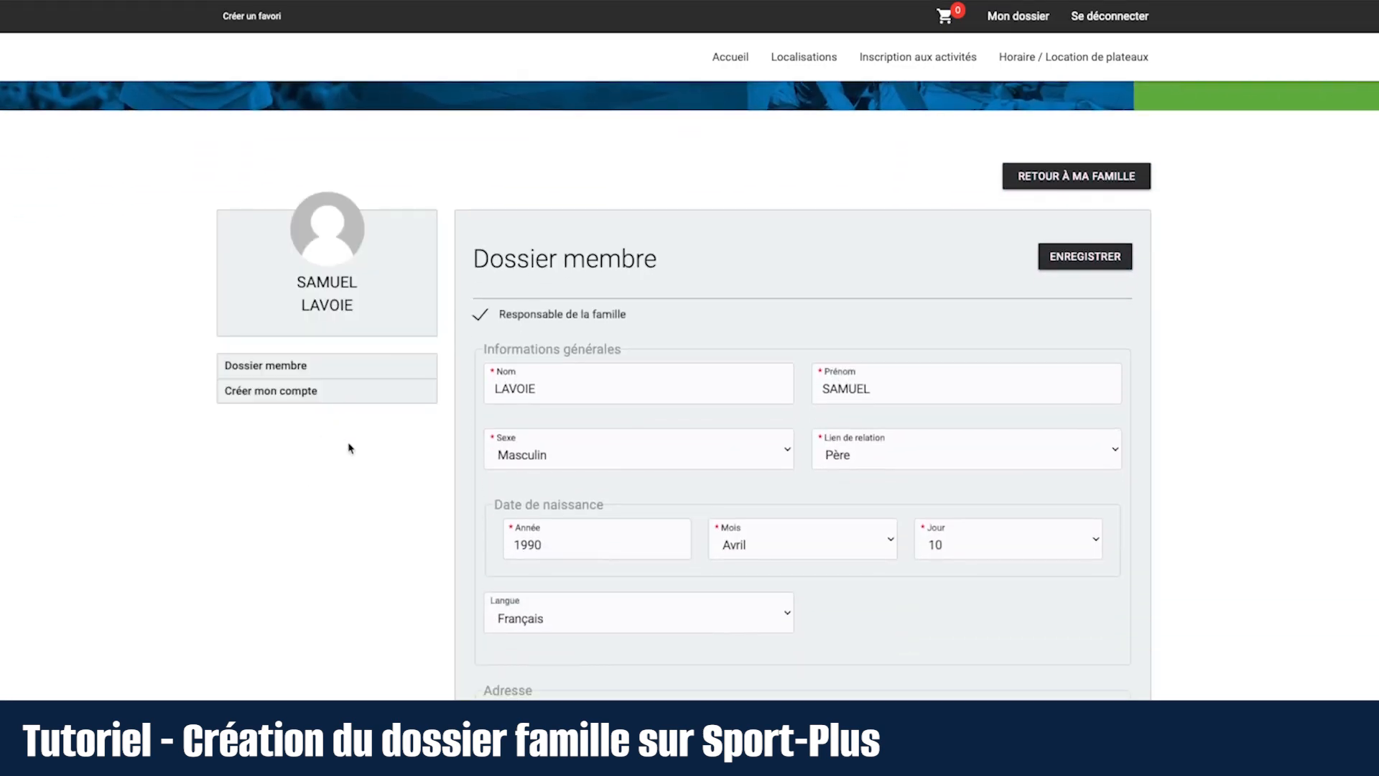
scroll(1200, 436, "down", 2)
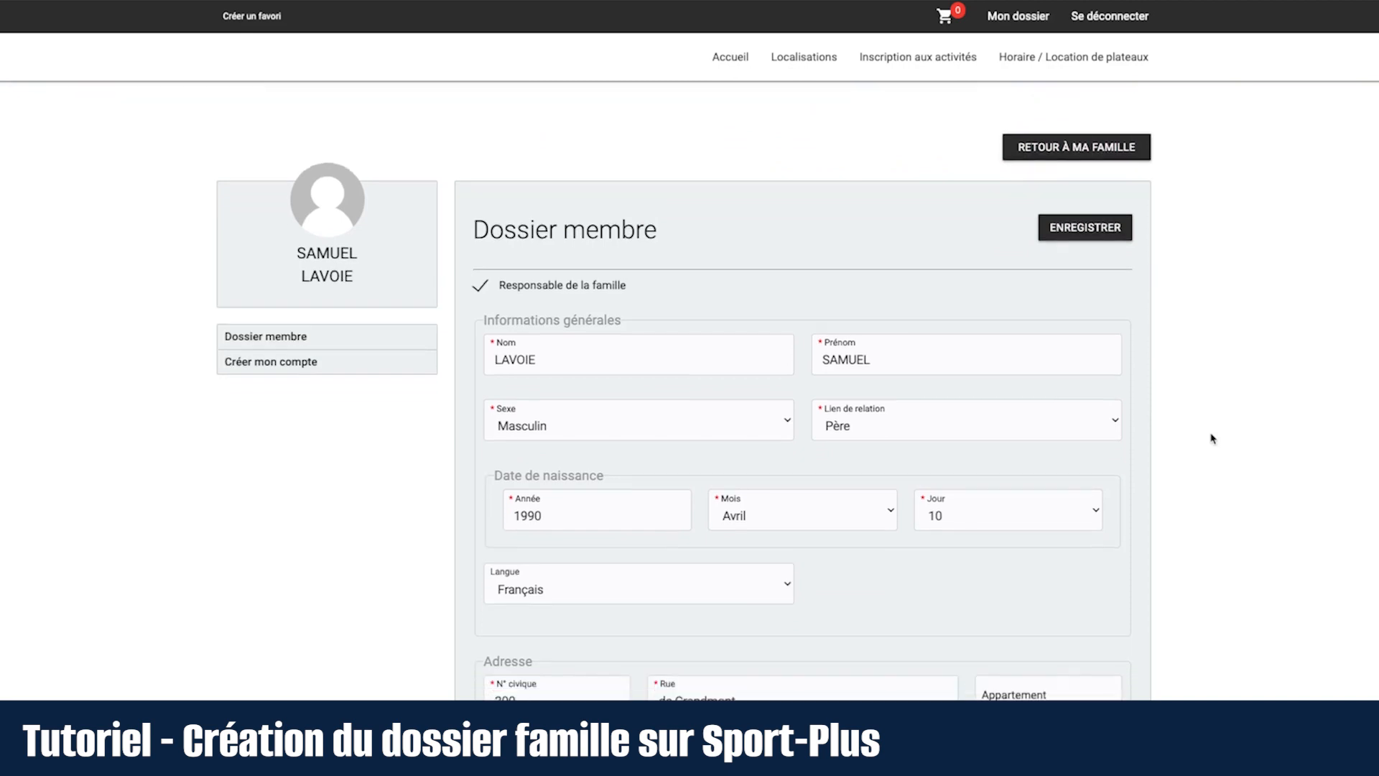
scroll(1213, 438, "down", 6)
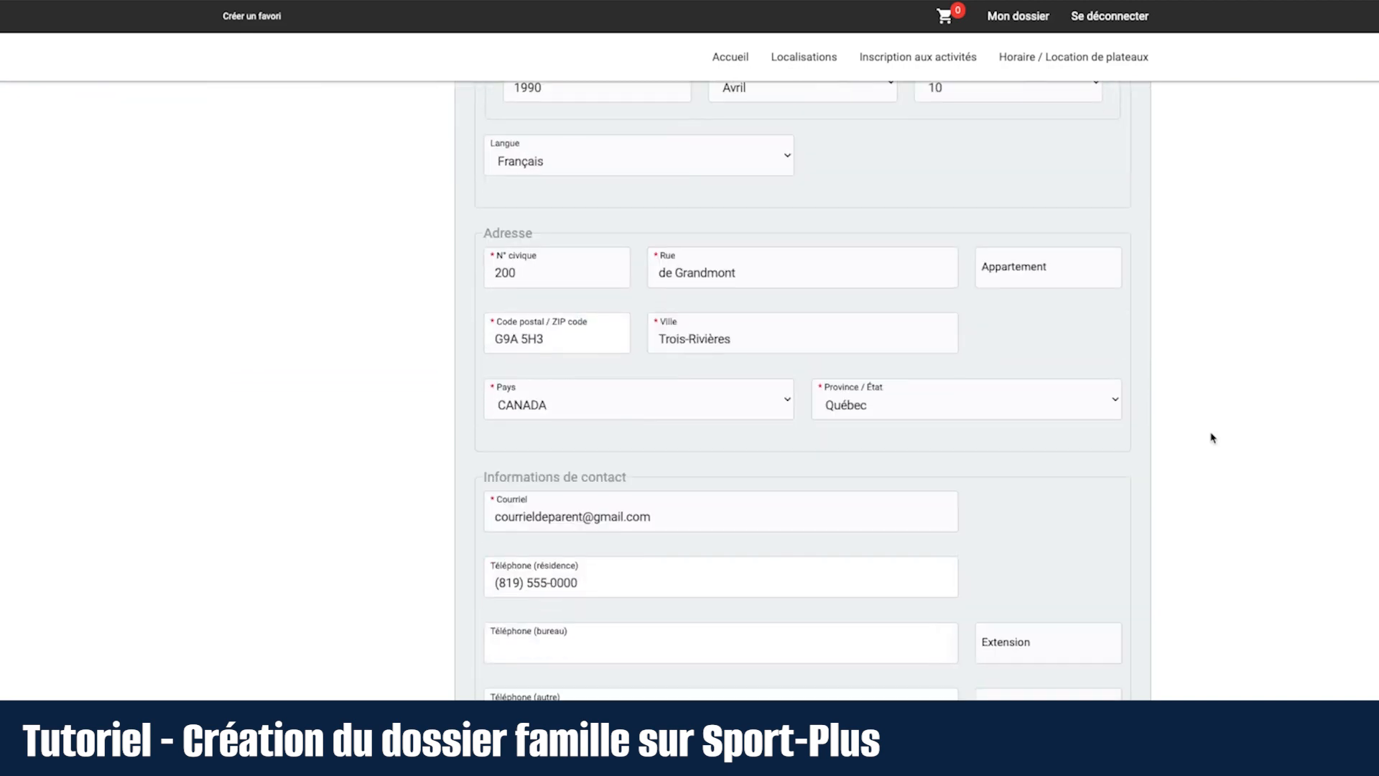
scroll(1212, 439, "up", 5)
scroll(1212, 438, "up", 4)
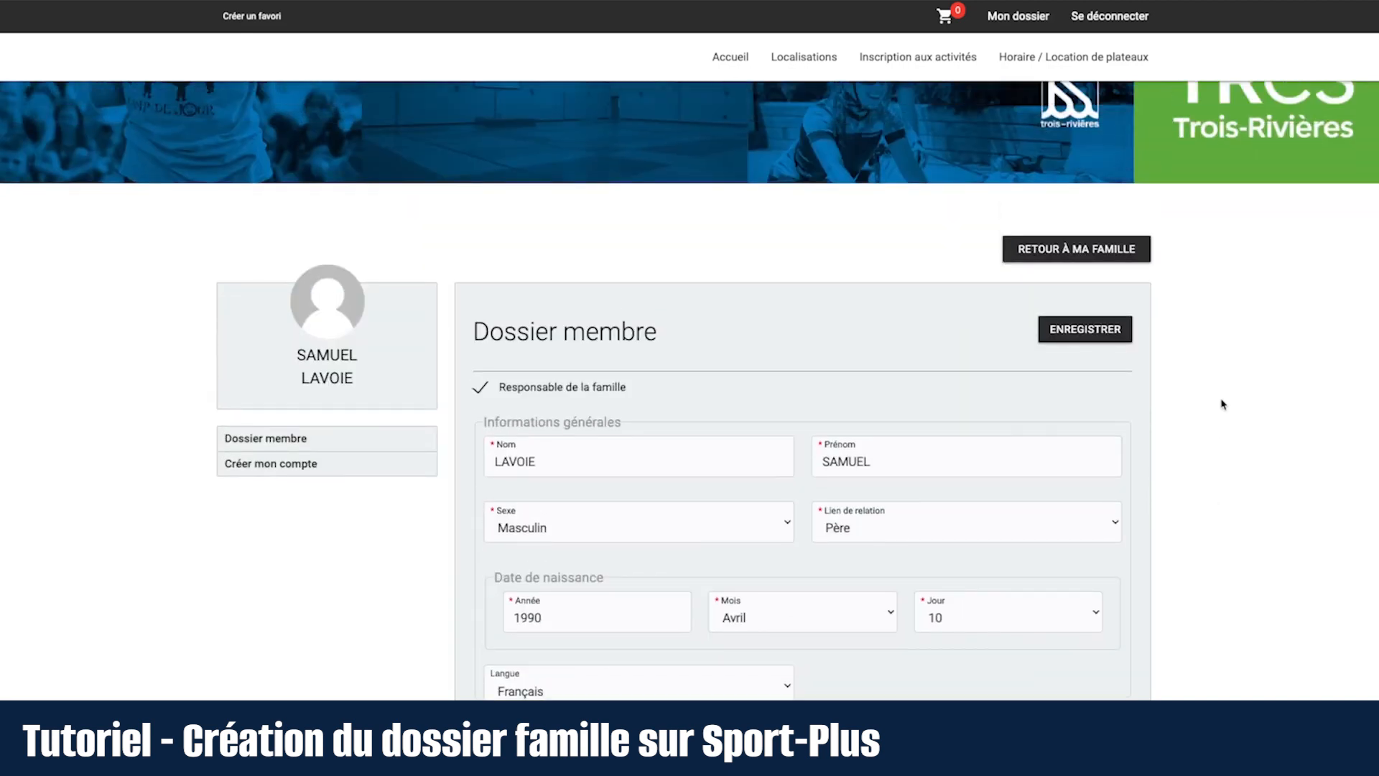
Step: Return to Ma famille, add a child, and enter the daughter's last and first names
left_click(1084, 249)
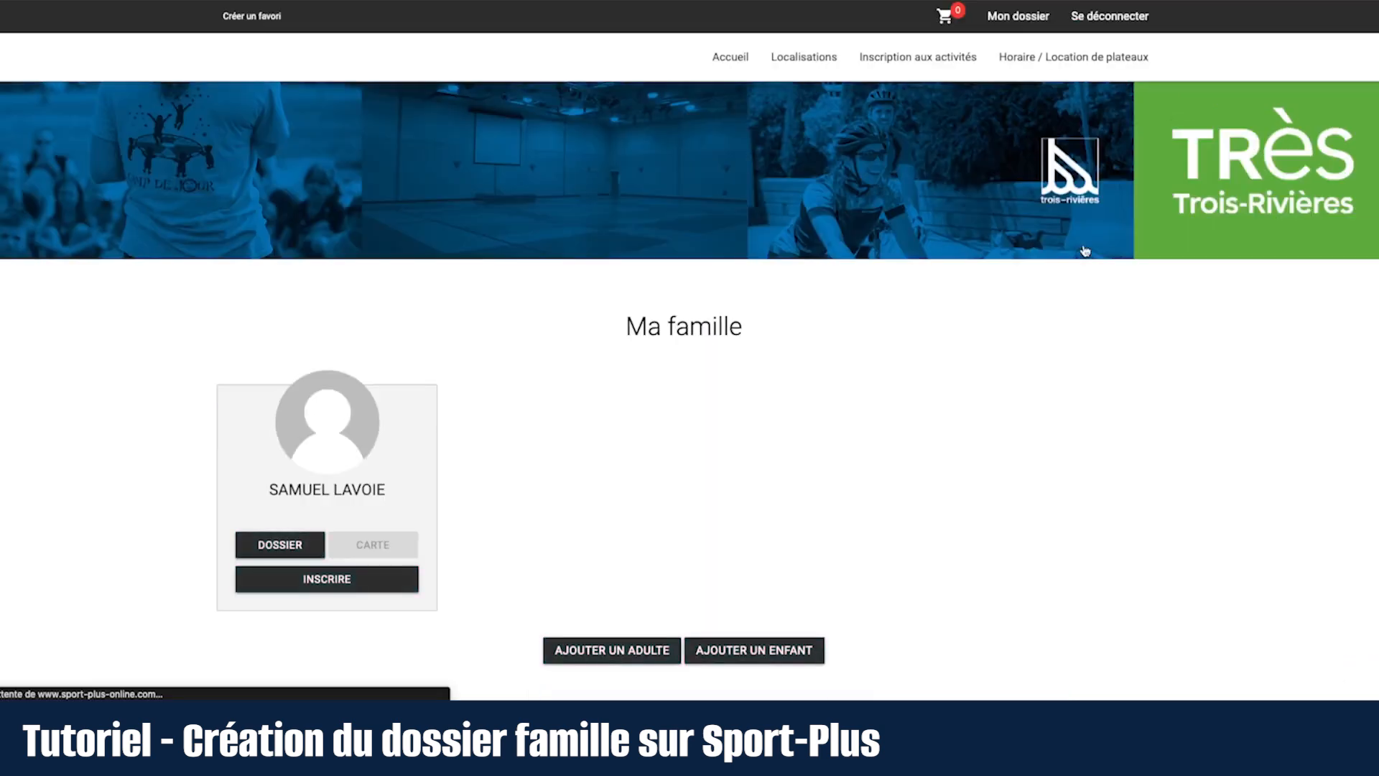
scroll(887, 403, "down", 1)
scroll(887, 402, "down", 2)
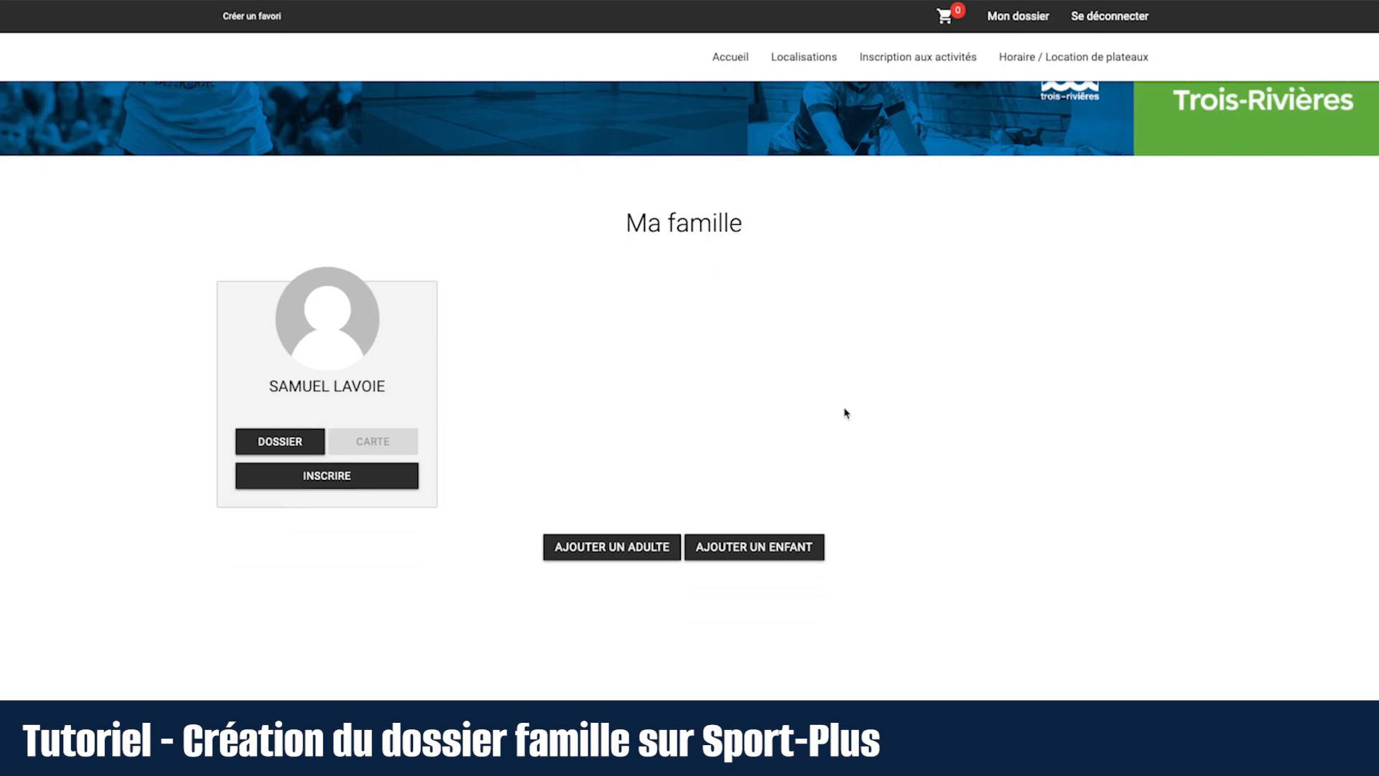
left_click(766, 550)
scroll(370, 391, "down", 4)
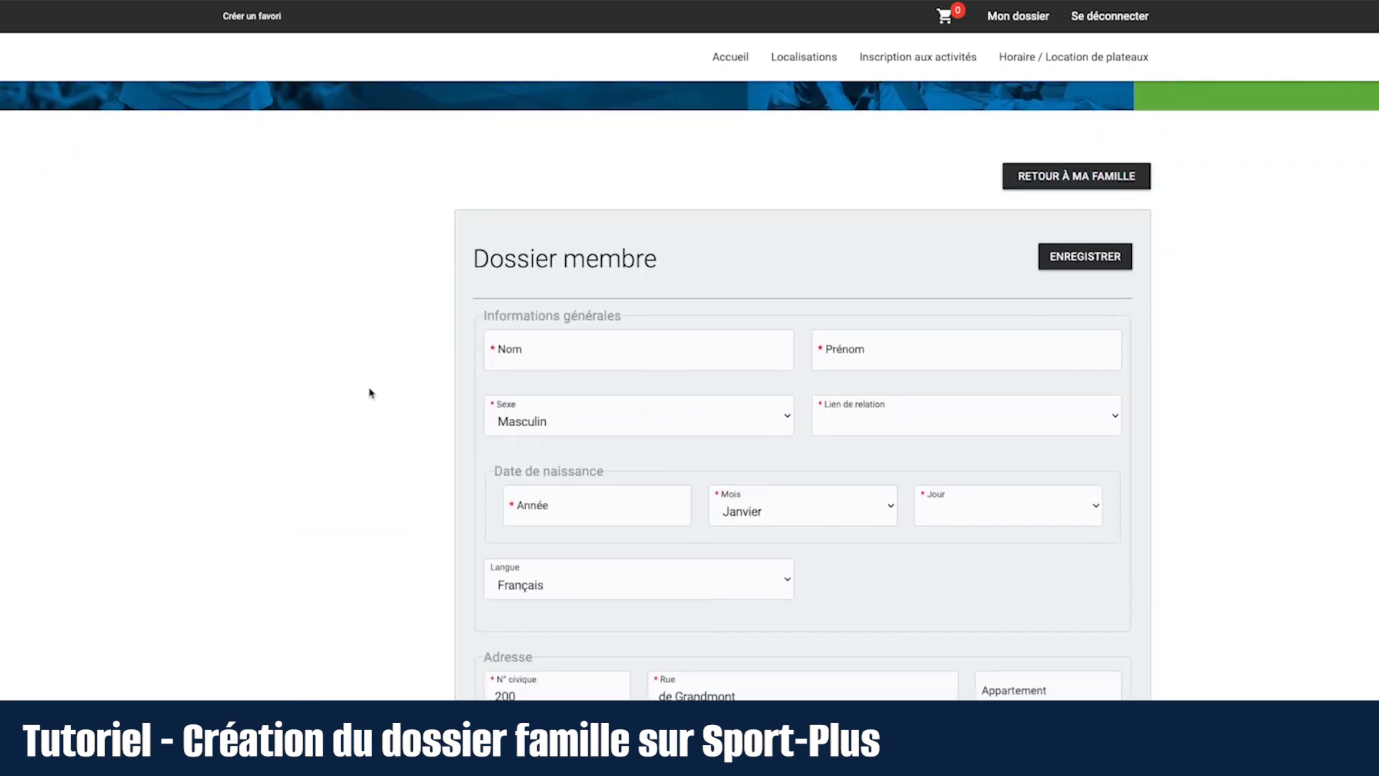
left_click(582, 348)
type("Mau")
key("BackSpace")
key("BackSpace")
key("BackSpace")
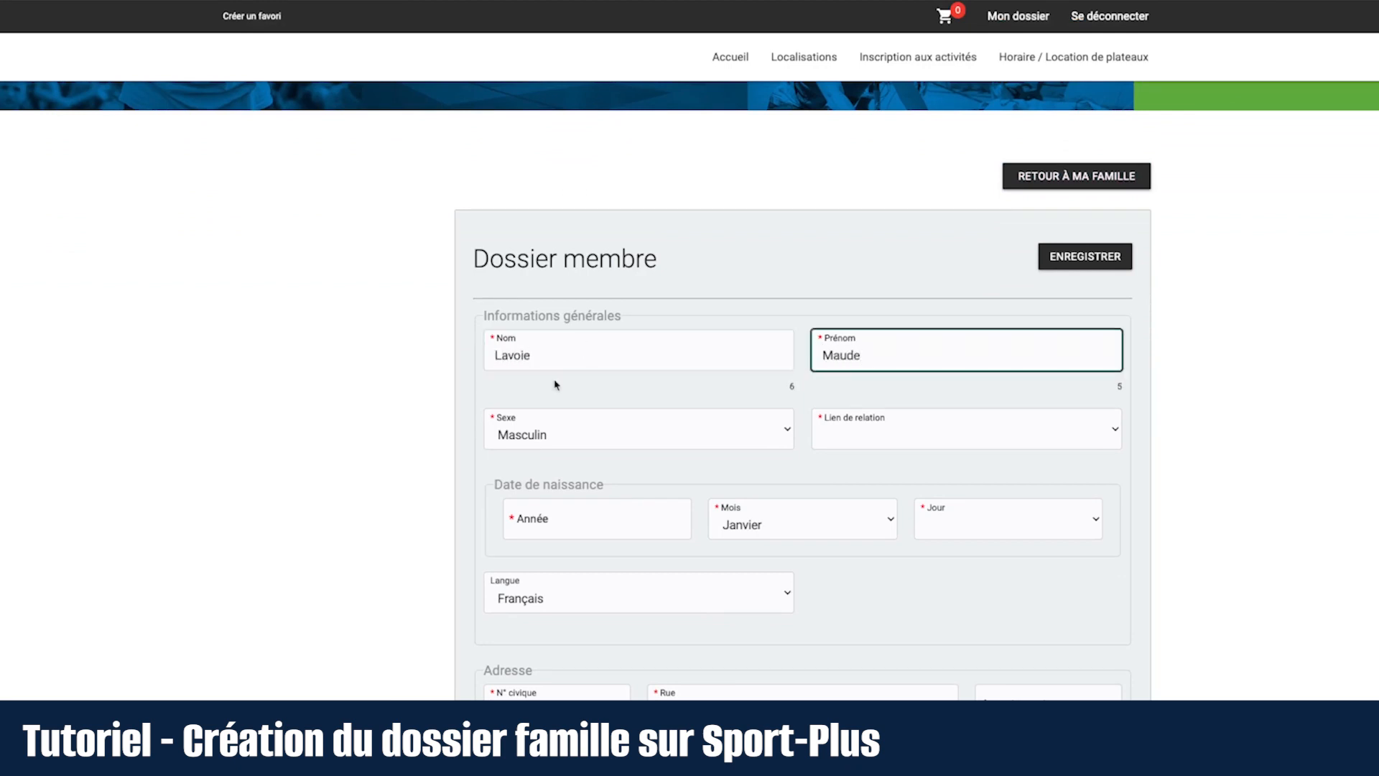
Step: Set sex Féminin, relationship Fille, and a birth date in Juillet 2016
left_click(550, 435)
left_click(638, 449)
left_click(889, 435)
left_click(884, 450)
left_click(622, 523)
type("2016")
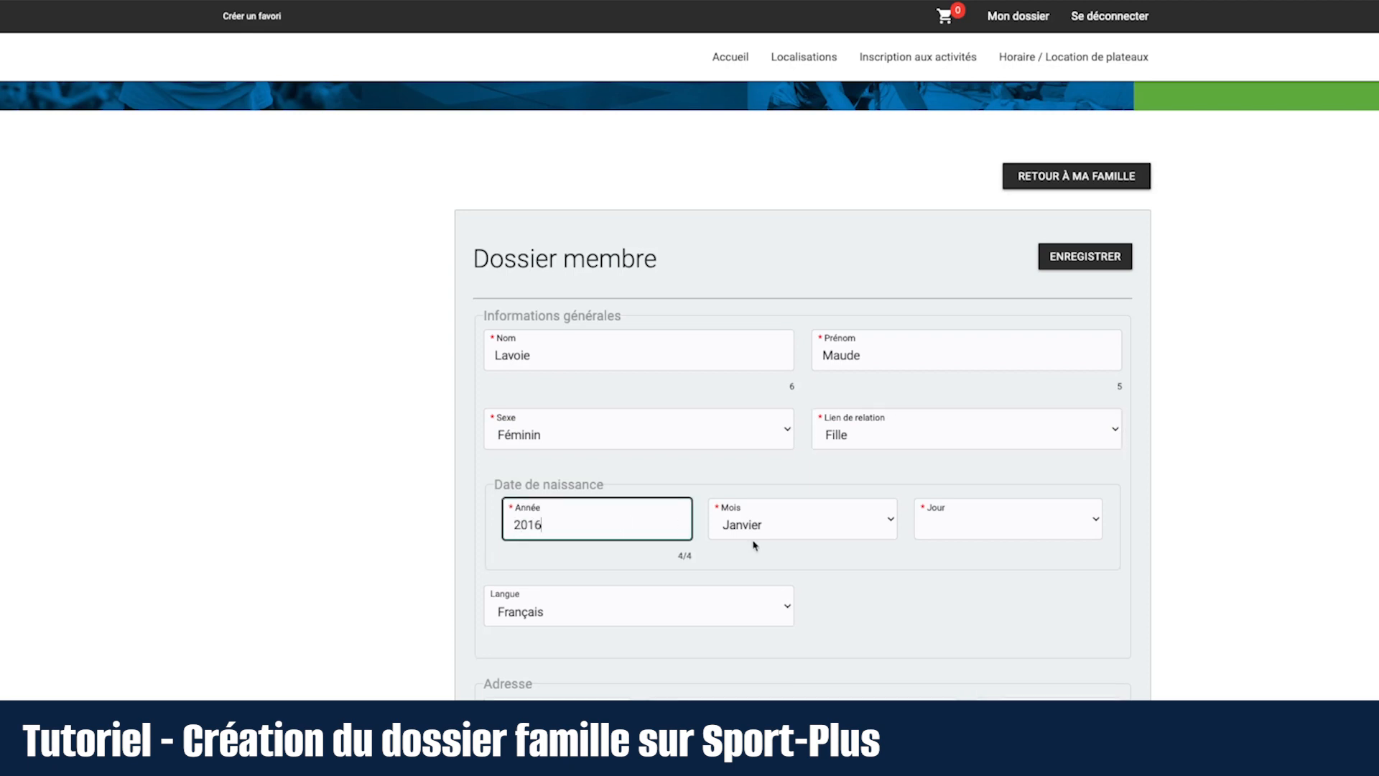
left_click(813, 528)
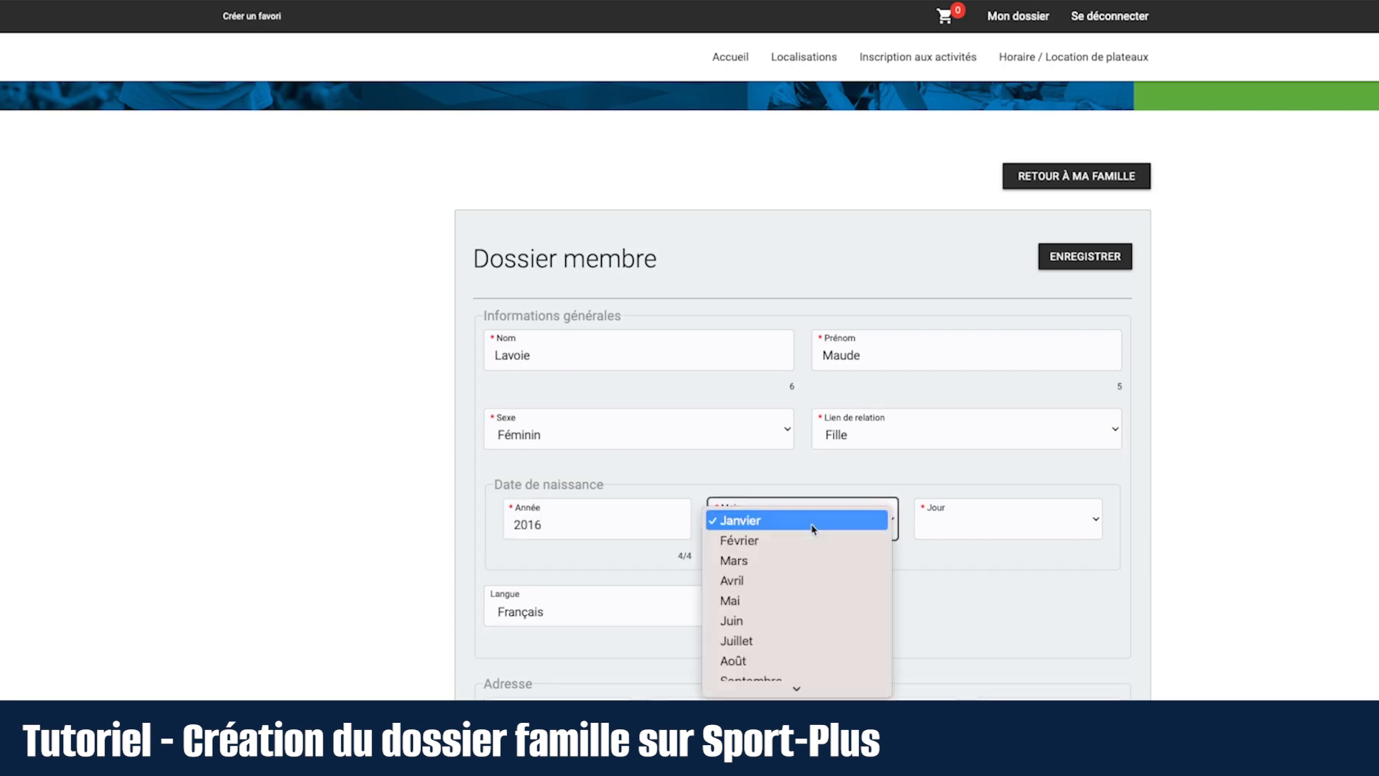
left_click(770, 642)
left_click(1002, 530)
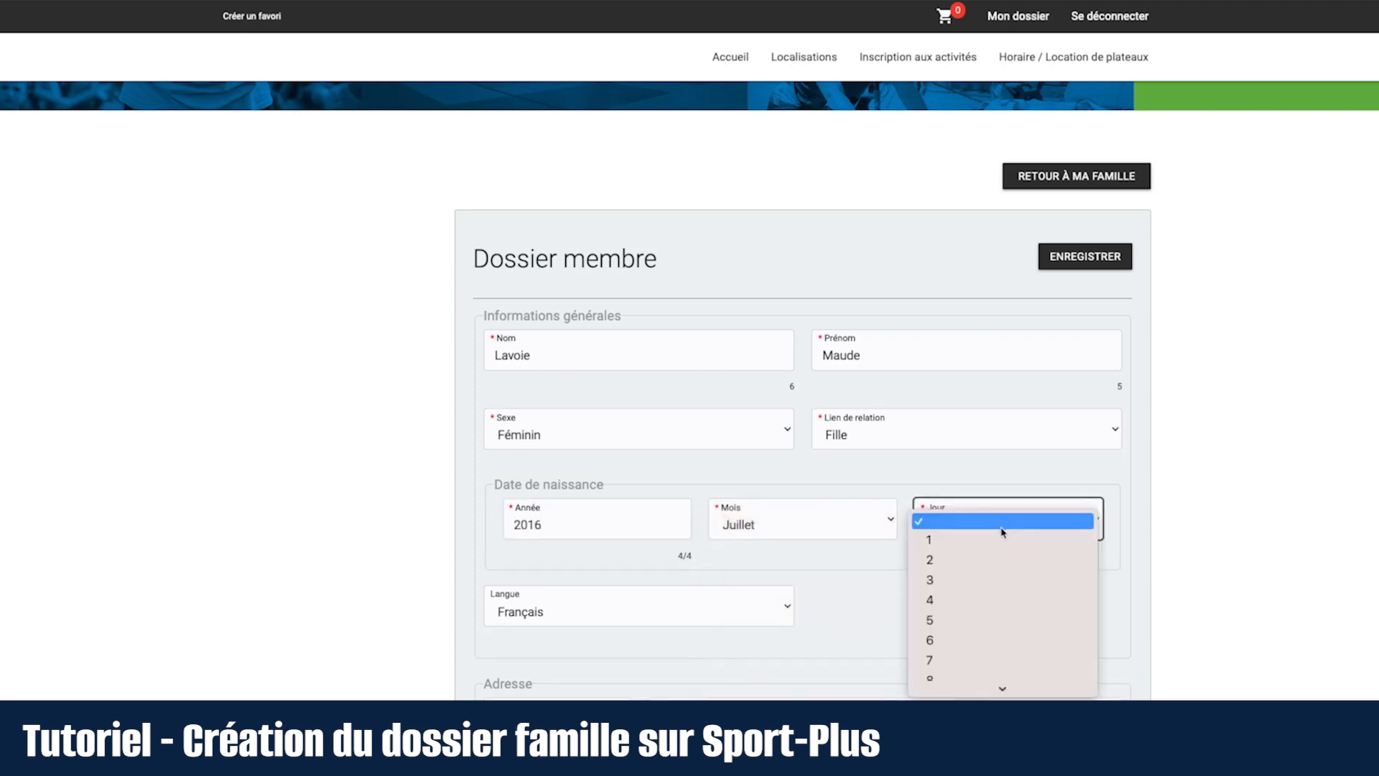
left_click(972, 658)
scroll(917, 600, "down", 5)
scroll(848, 533, "down", 5)
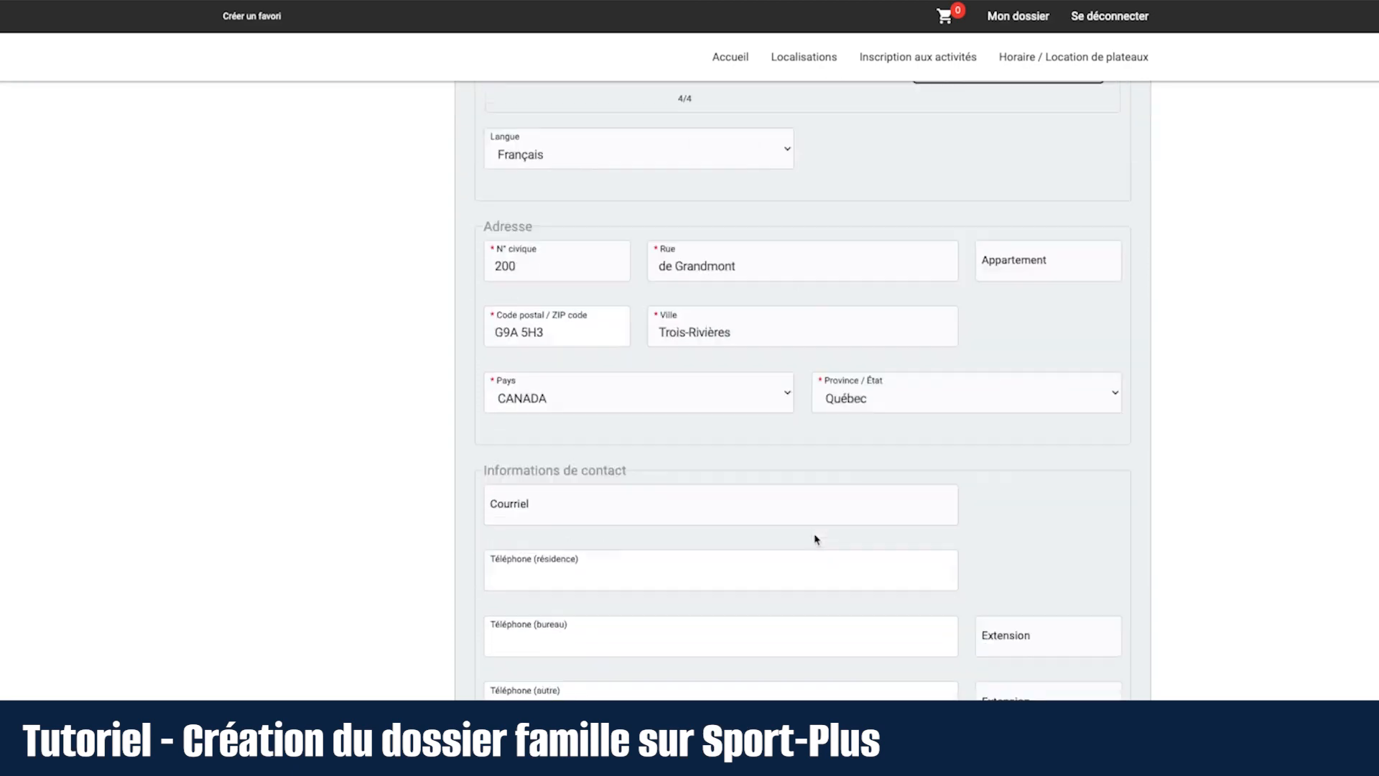
Step: Enter the parent's contact e-mail and home phone number in the child's record
left_click(644, 311)
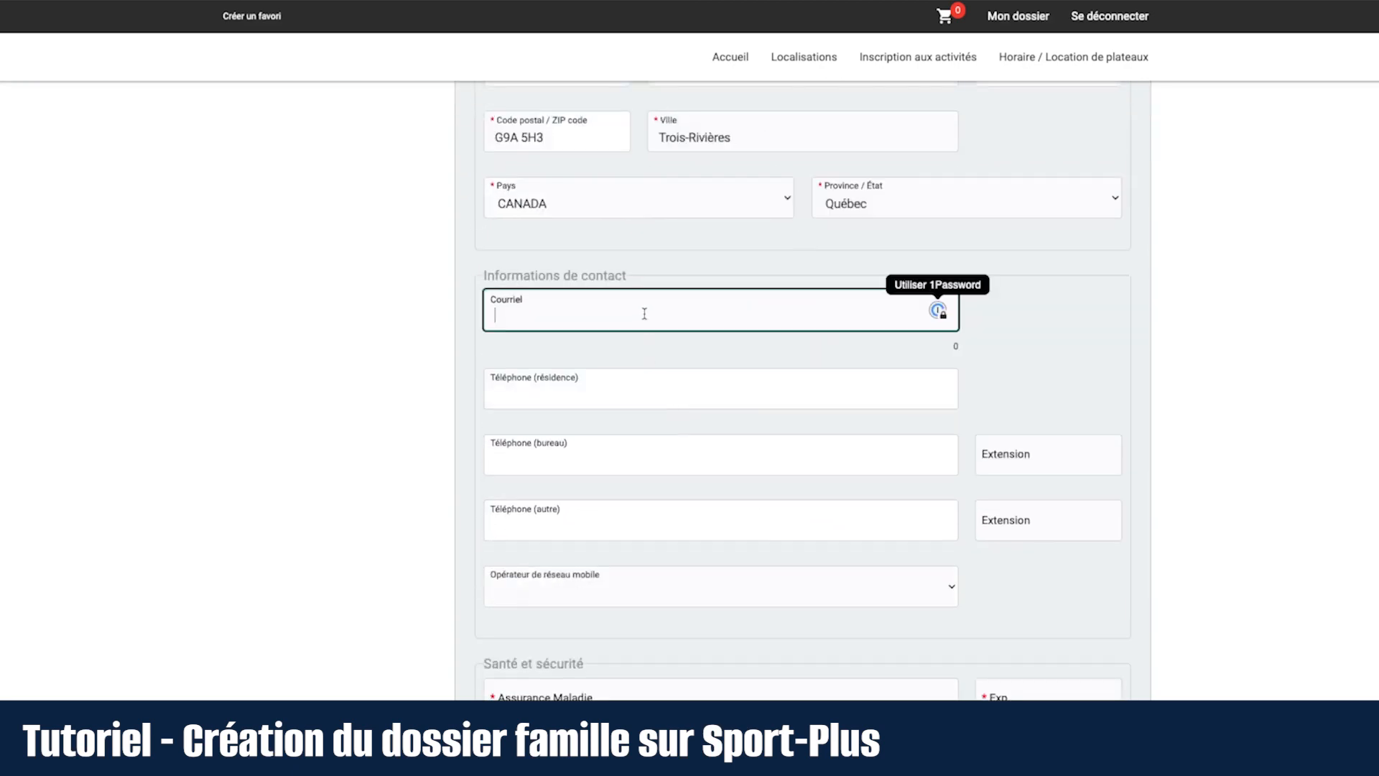
type("vour")
key("BackSpace")
key("BackSpace")
key("BackSpace")
key("BackSpace")
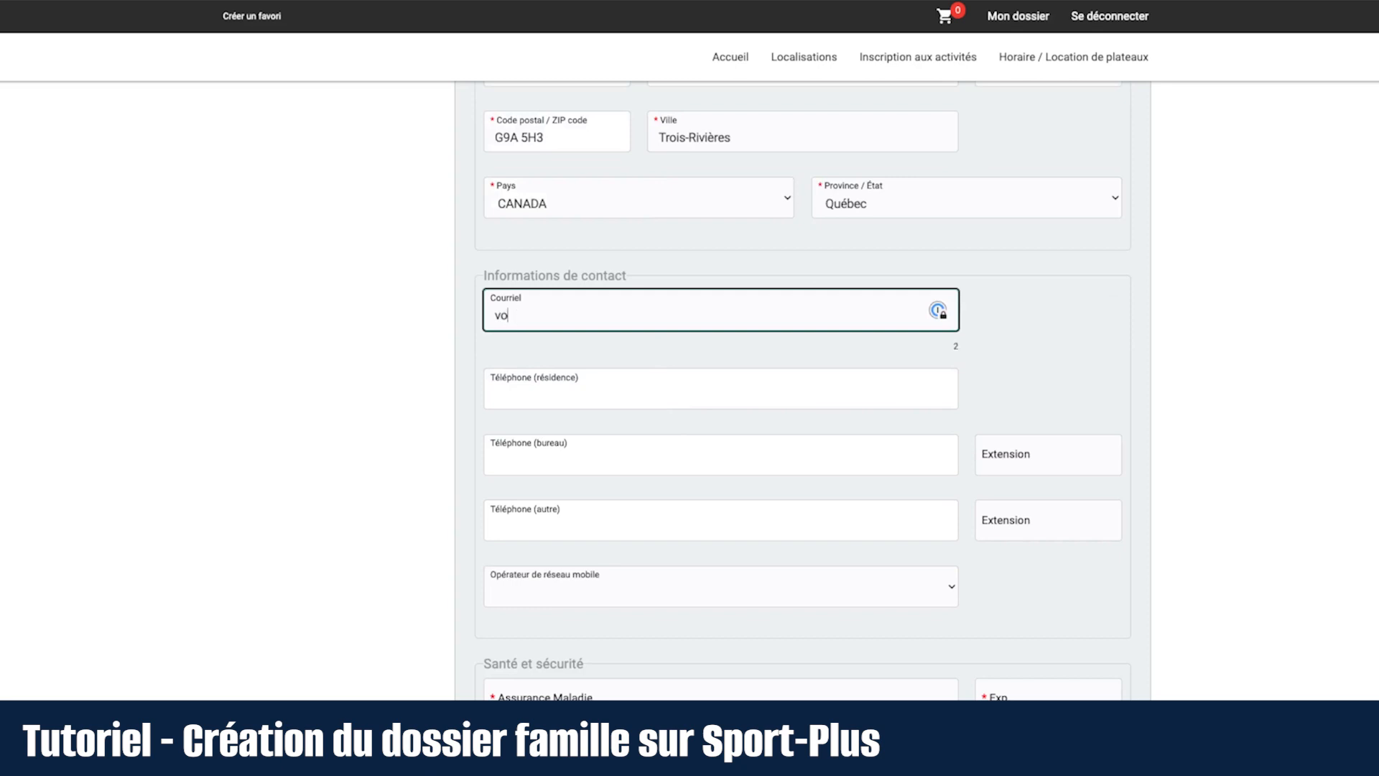
key("Tab")
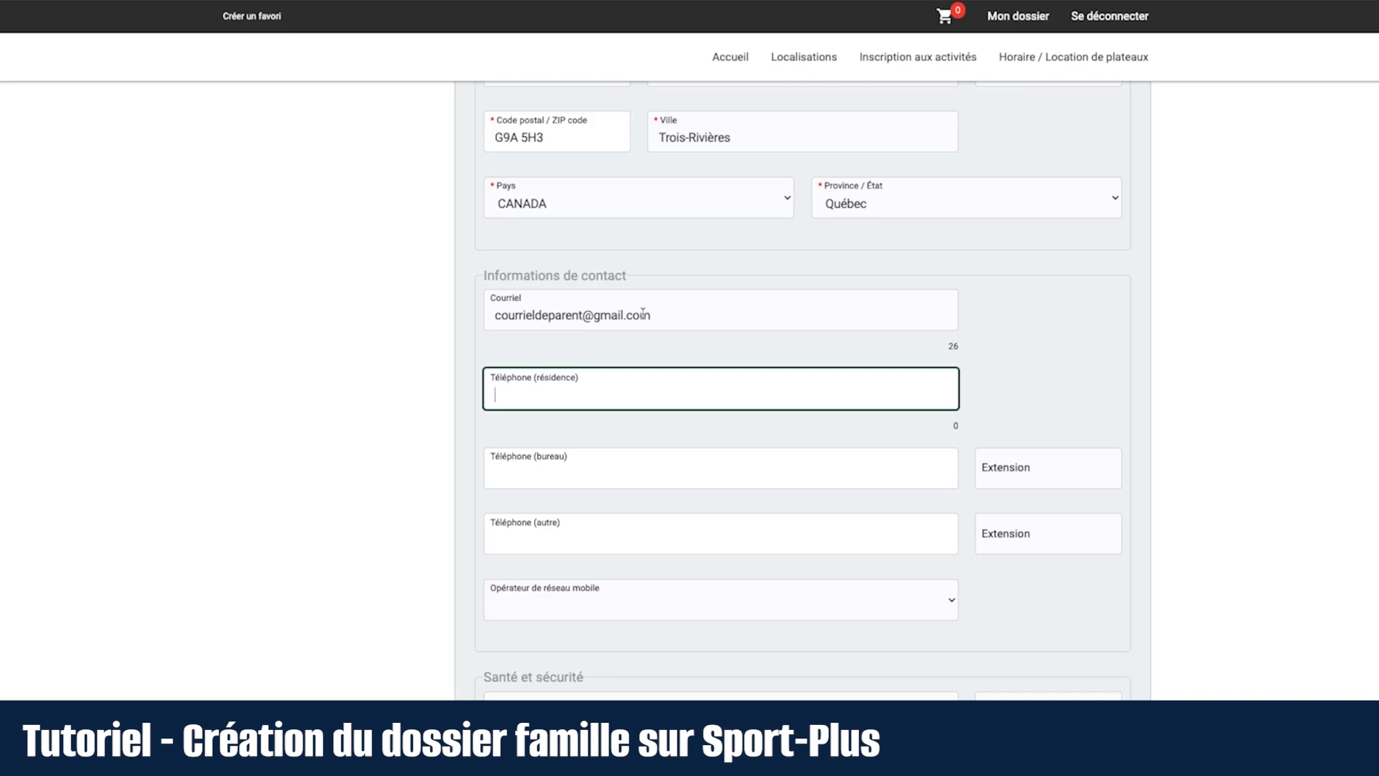
type("(819) 555-0000")
scroll(550, 440, "down", 5)
Step: Enter the child's health insurance number with expiry date 2024-07
left_click(563, 303)
type("lav")
key("BackSpace")
key("BackSpace")
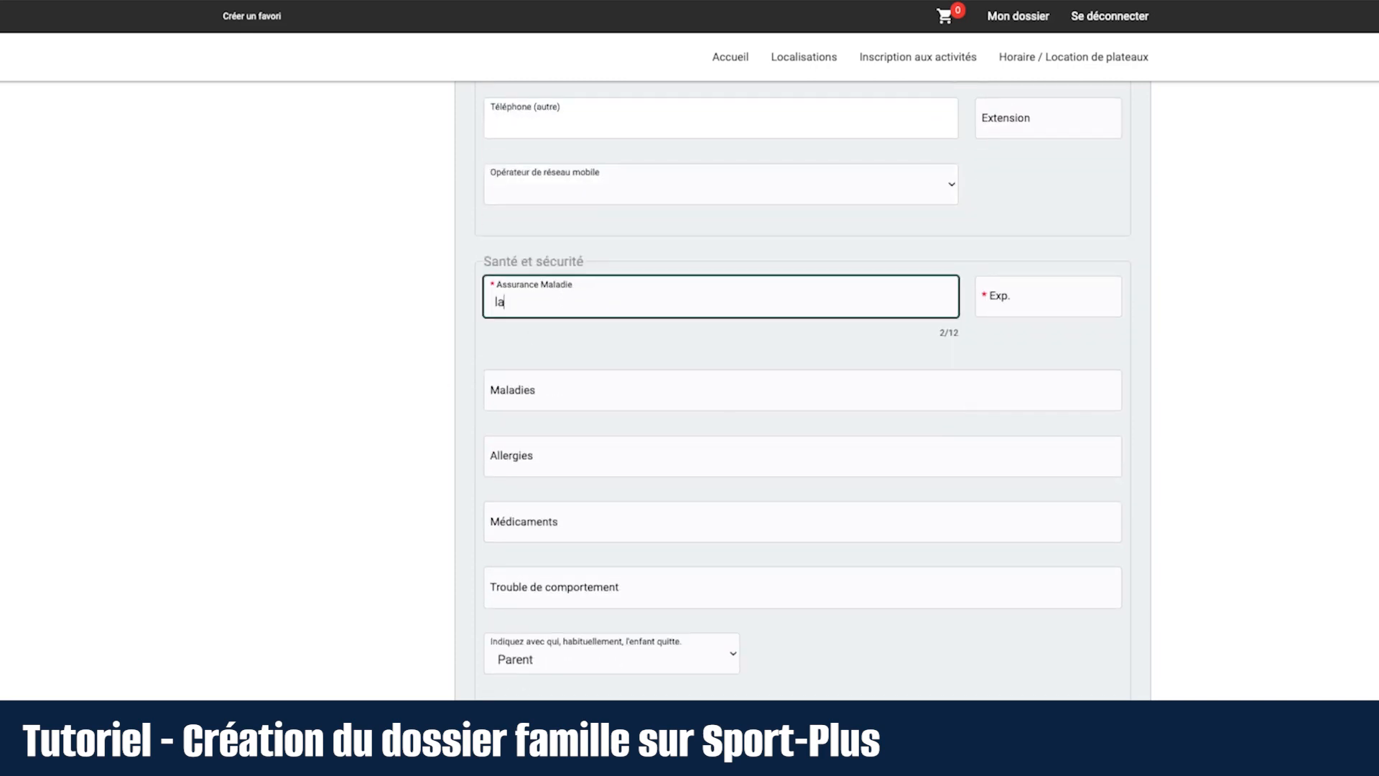
type("LAVM99999999")
left_click(1032, 286)
left_click(1125, 281)
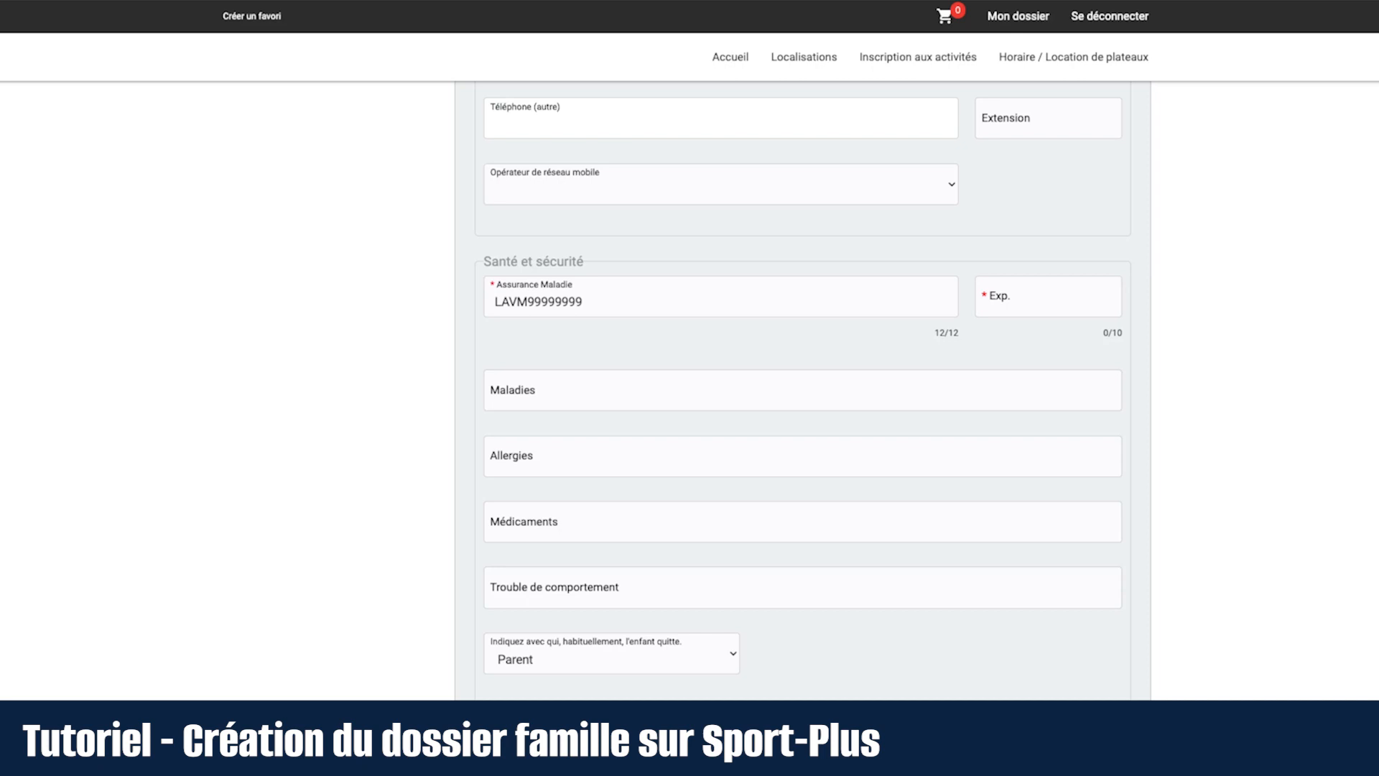
left_click(1053, 305)
type("2024-07")
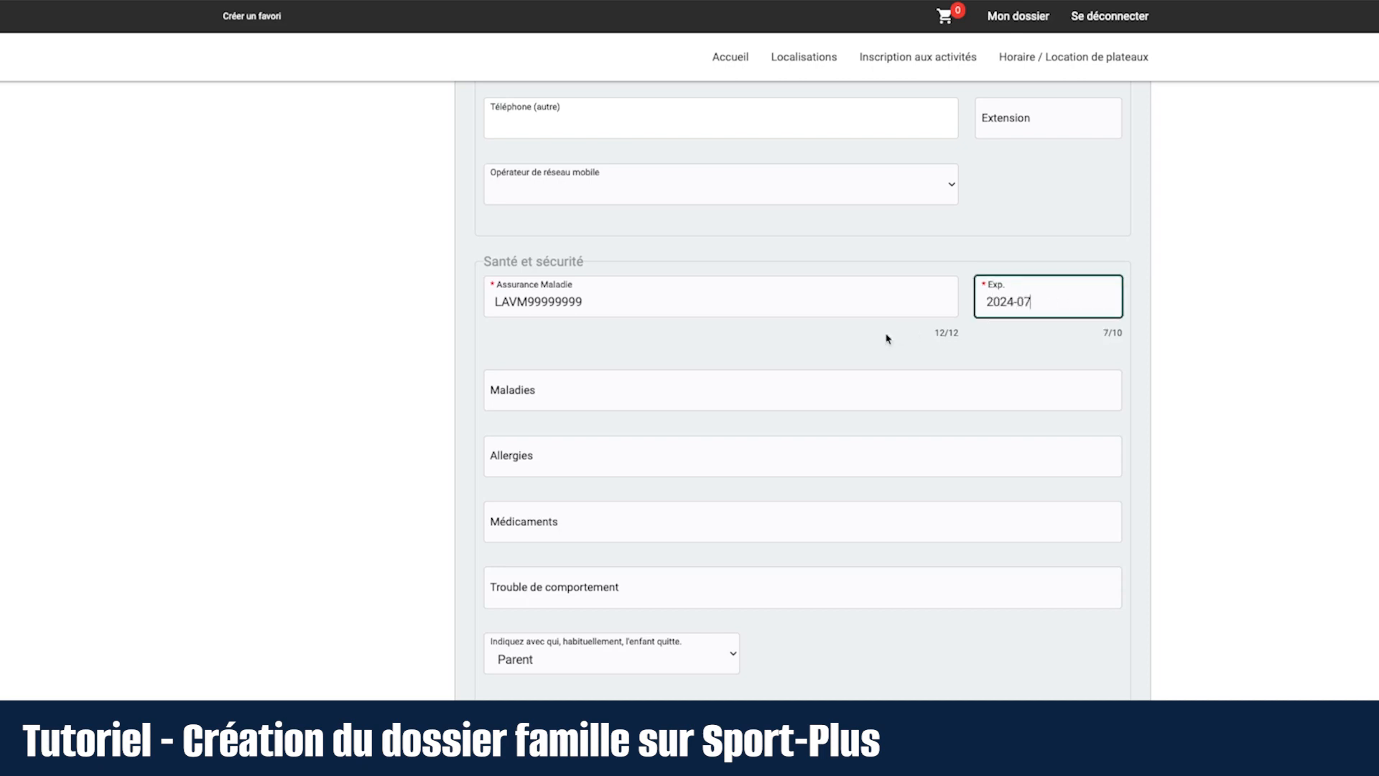
left_click(847, 351)
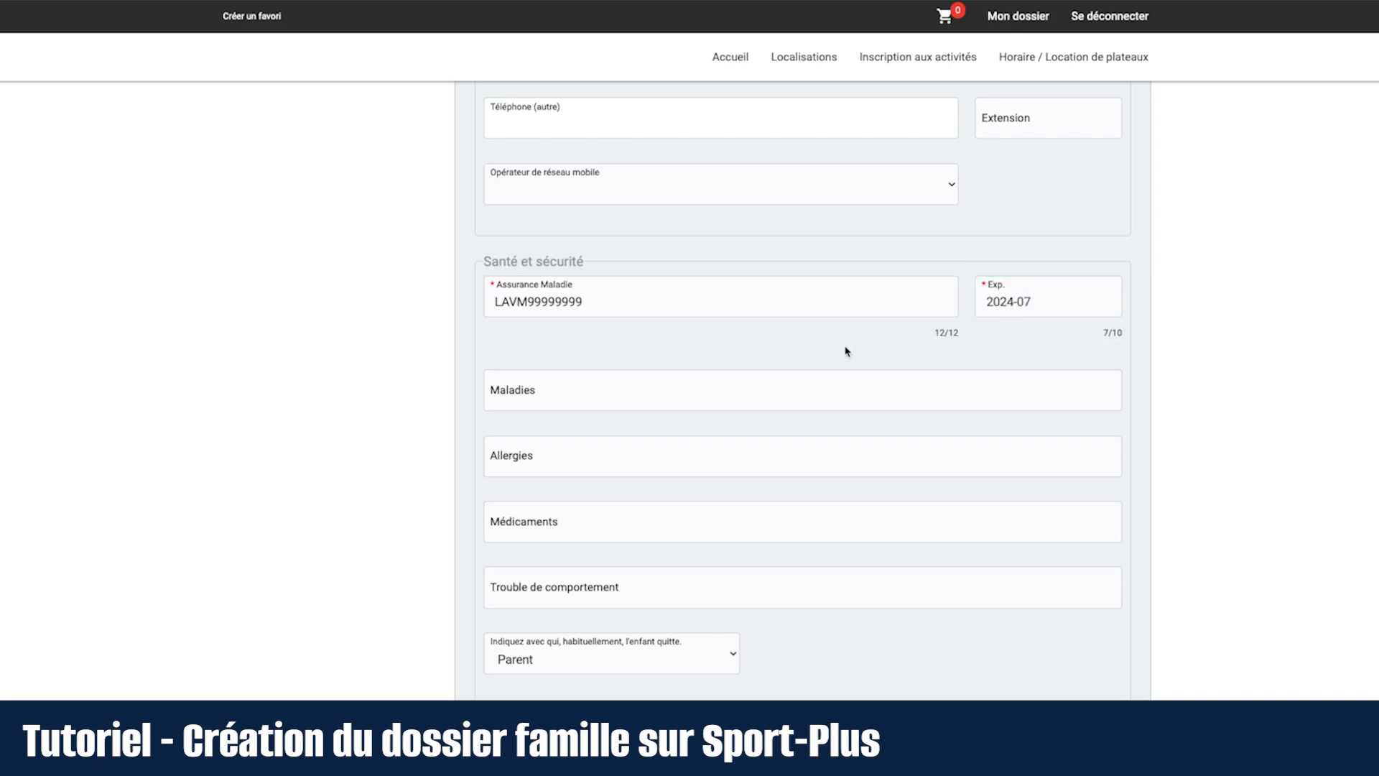
scroll(846, 350, "down", 2)
left_click(744, 267)
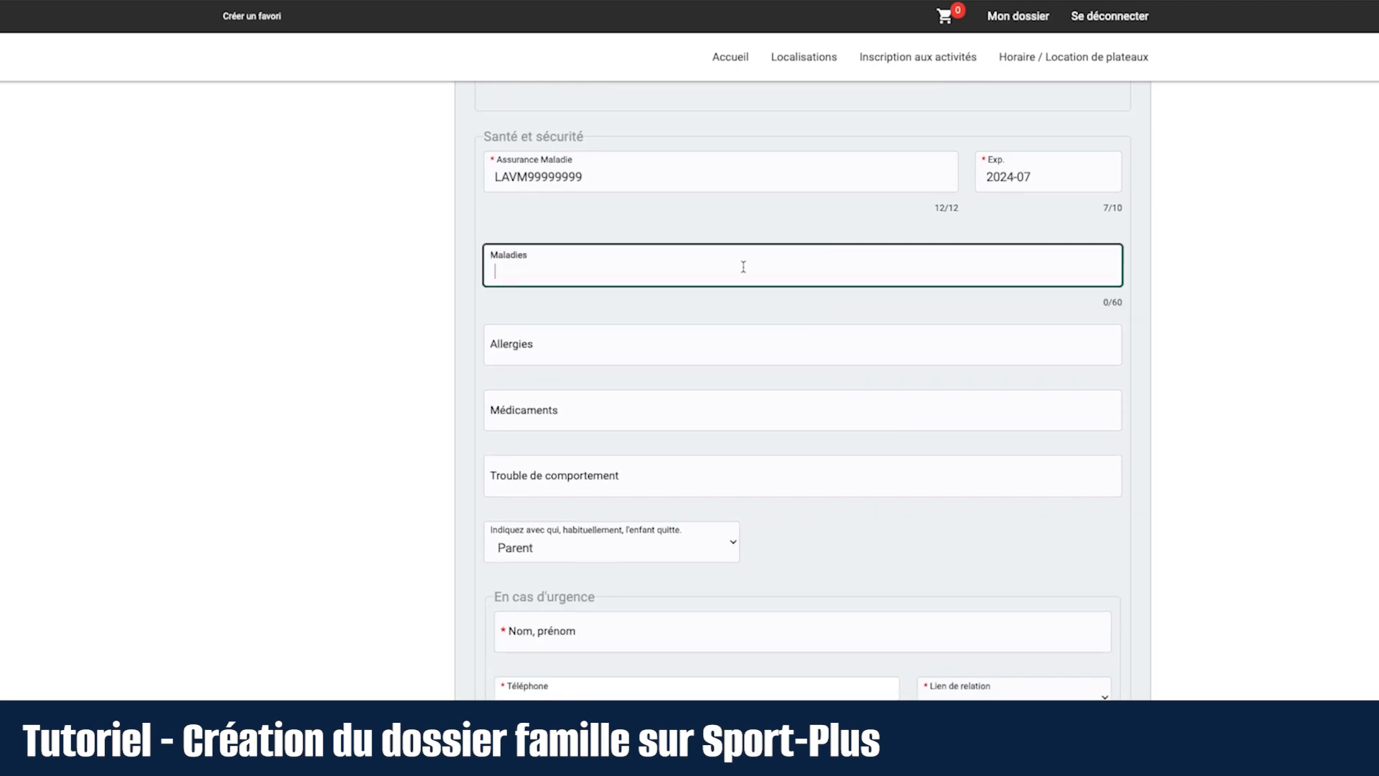
Step: Move past the Allergies, Médicaments and Trouble de comportement fields without entries
left_click(759, 344)
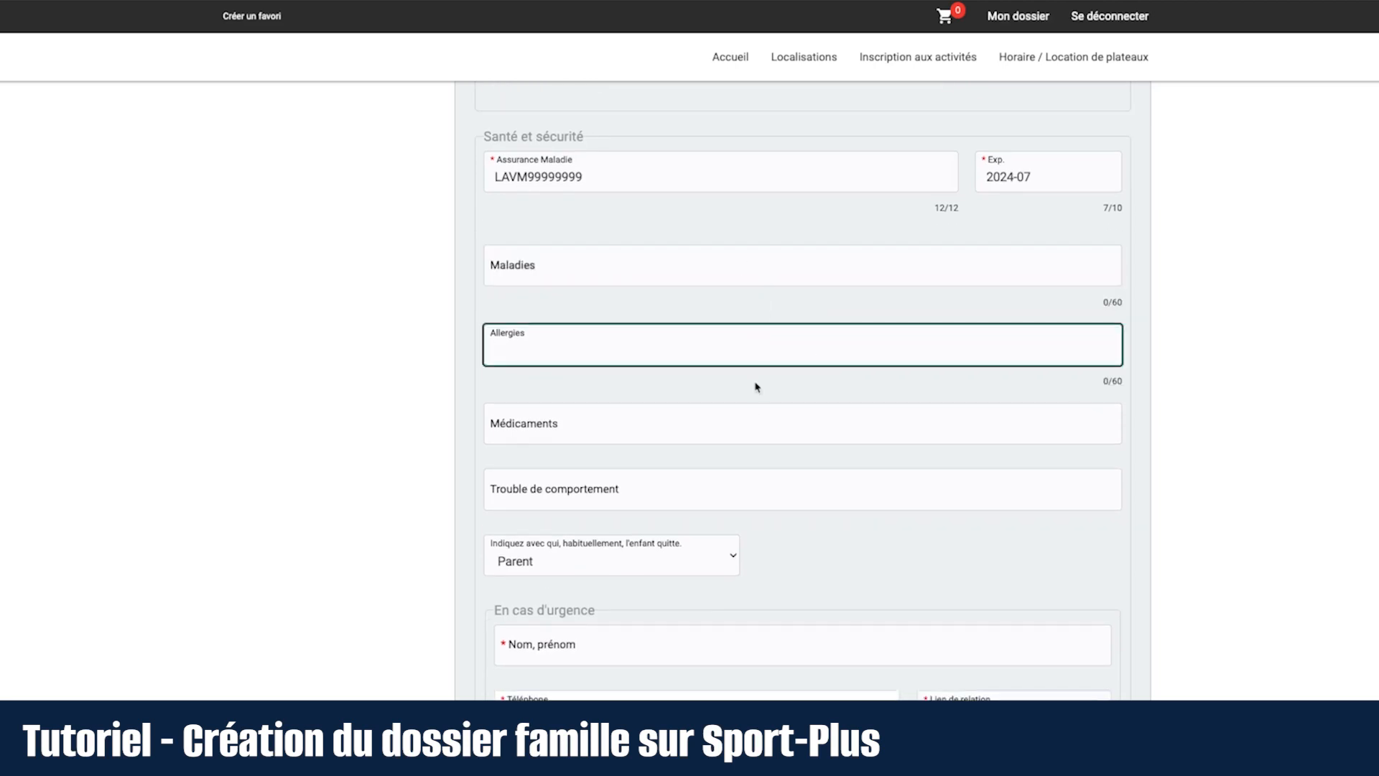
left_click(755, 427)
left_click(769, 501)
scroll(849, 461, "down", 5)
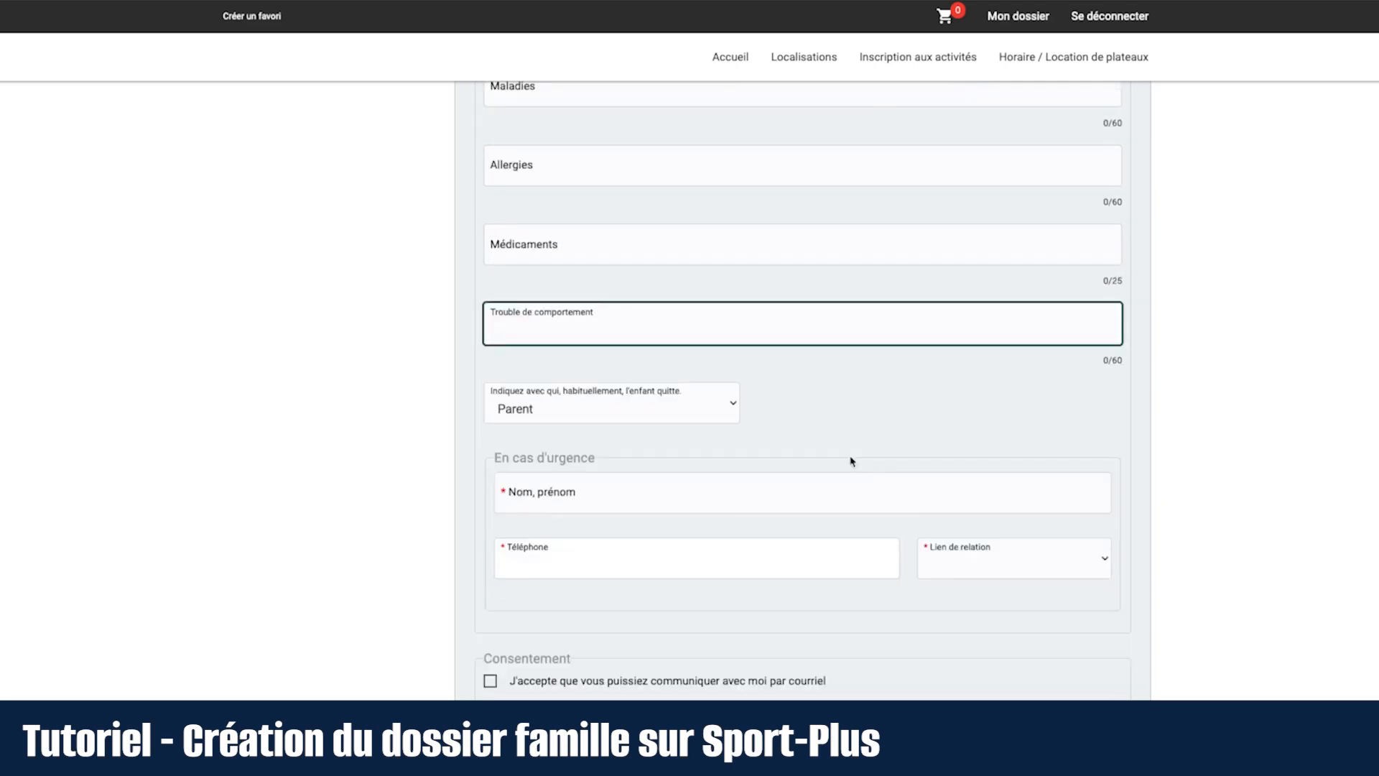
Step: Add the grandfather's full name and phone number as emergency contact, relationship Grand-père
left_click(704, 334)
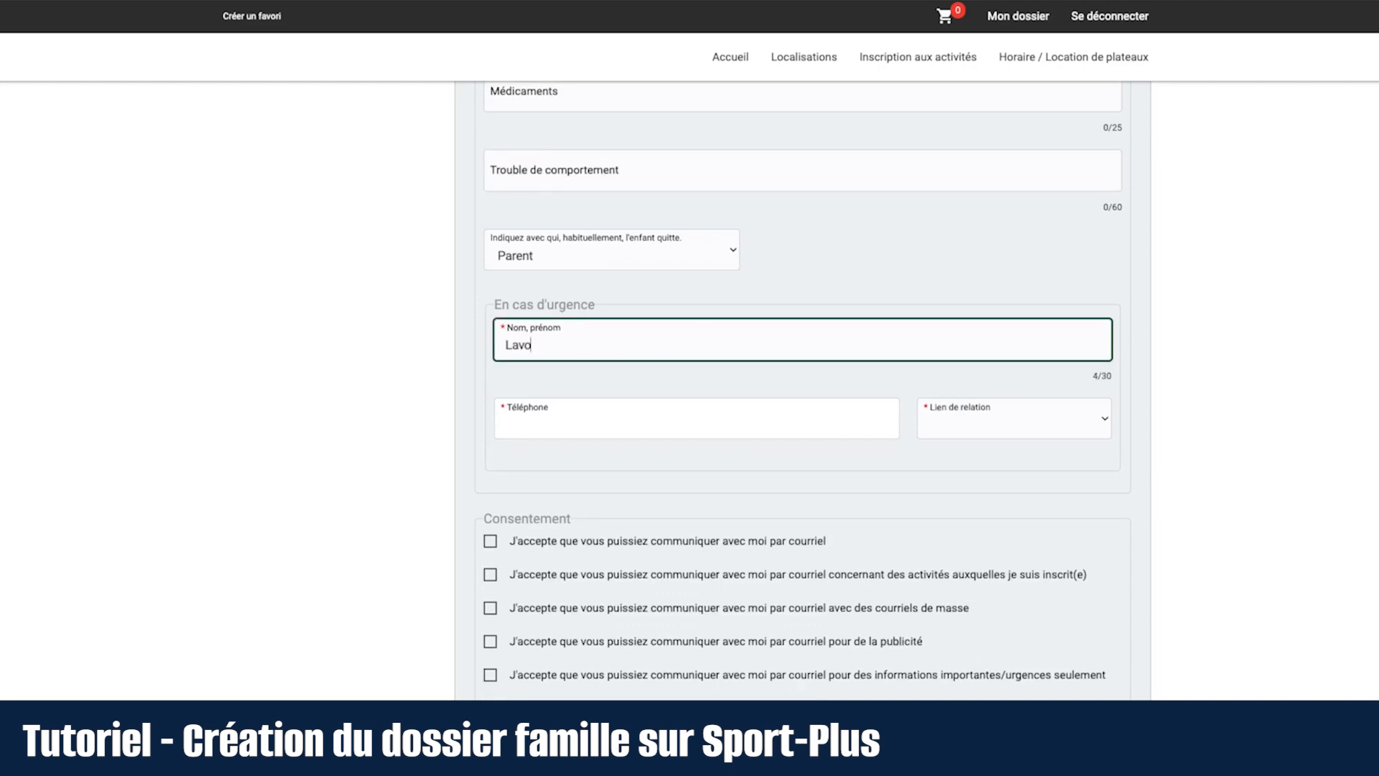
left_click(645, 419)
type("(819) 555-0001")
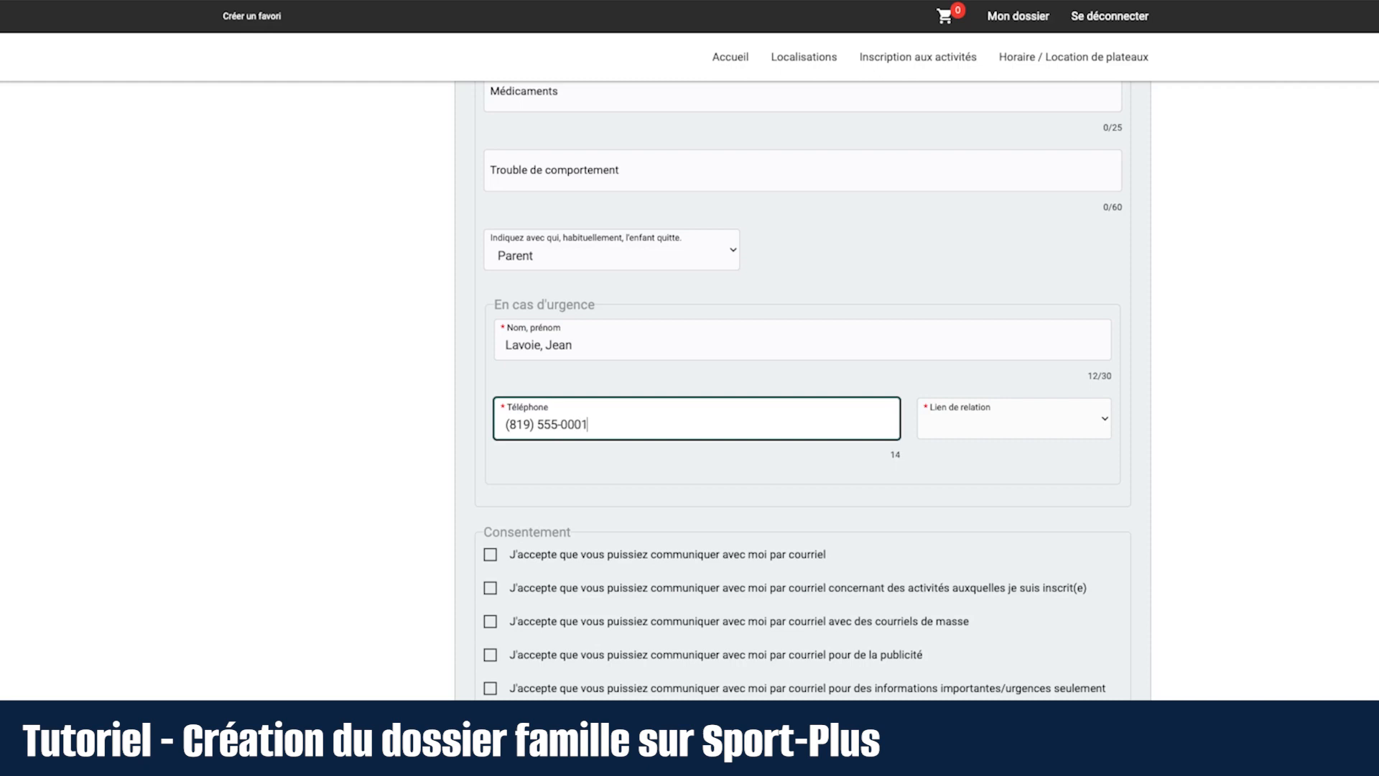
left_click(1028, 419)
left_click(962, 540)
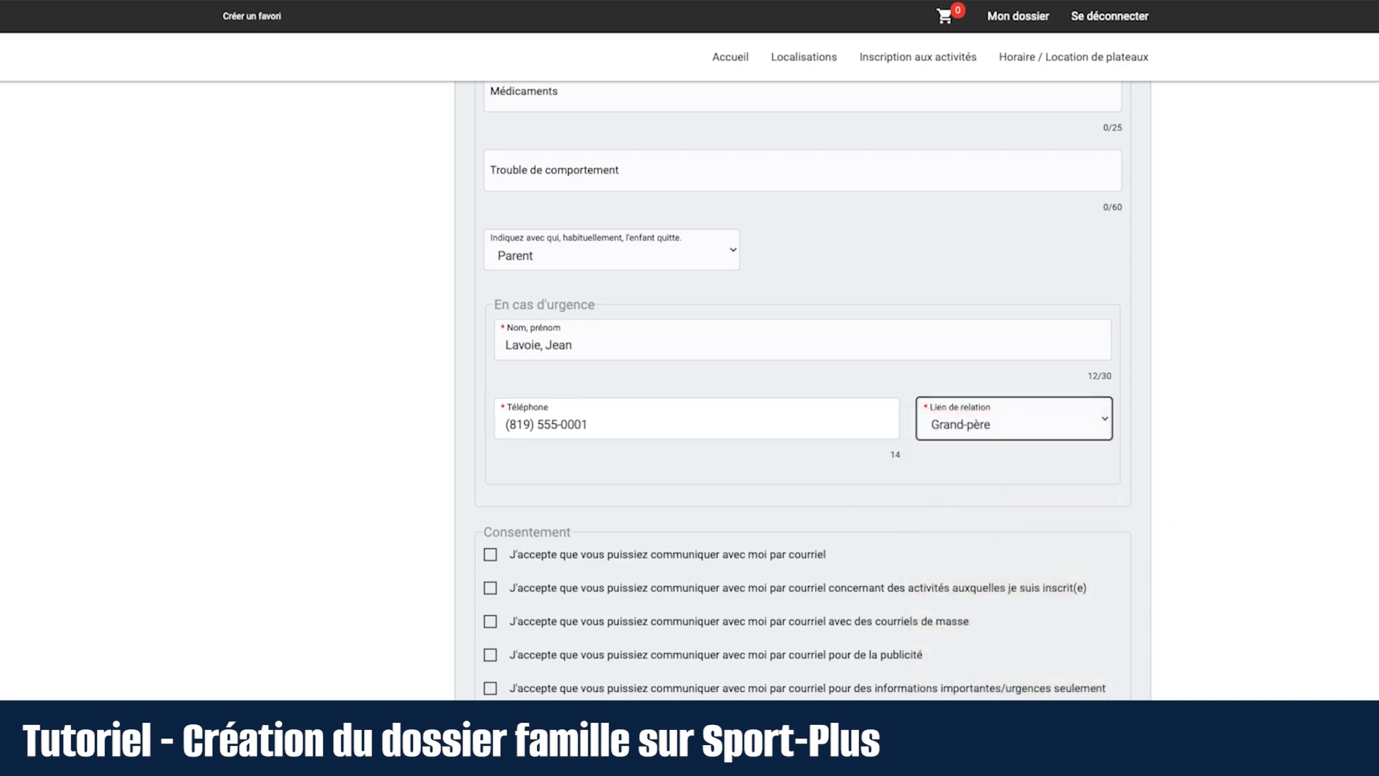
left_click(1193, 446)
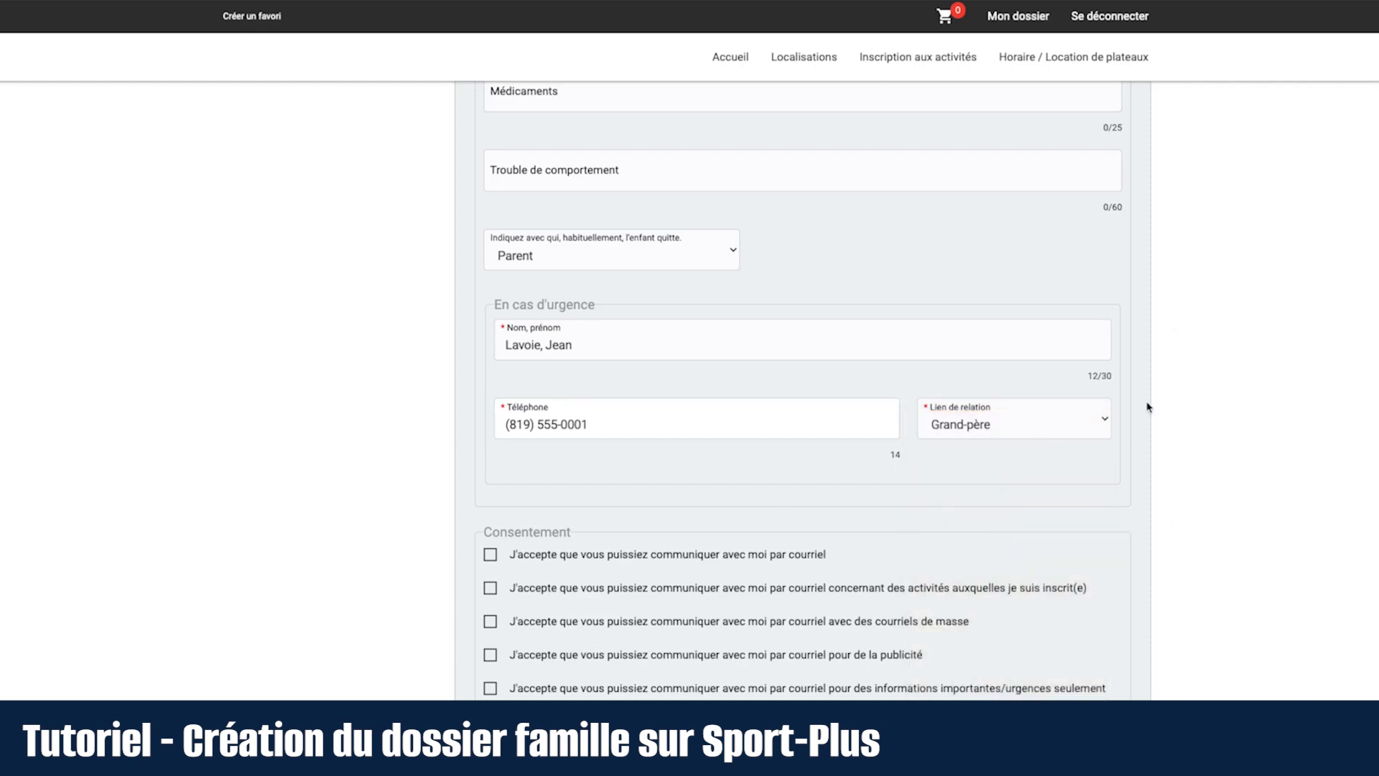
scroll(1148, 408, "down", 5)
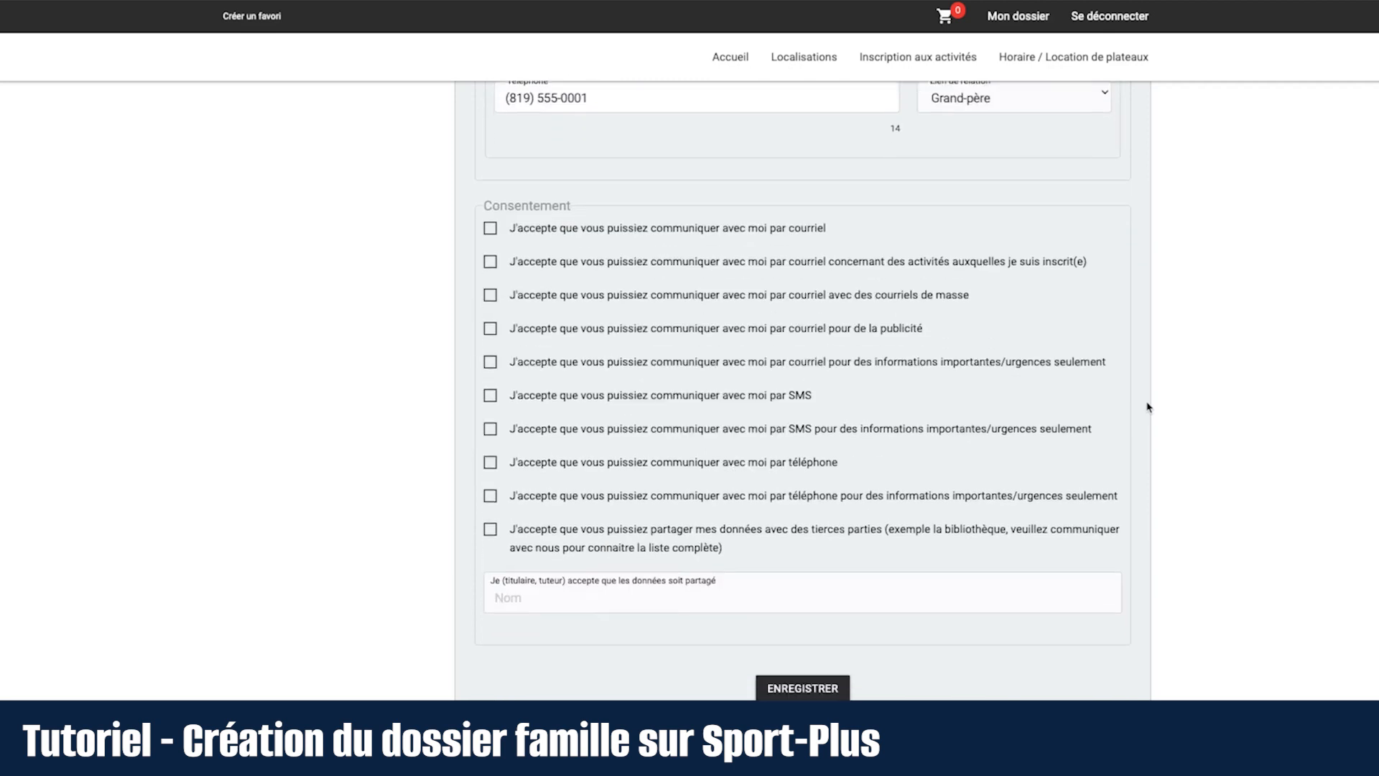
Step: Consent to e-mail, activity-related e-mail and telephone contact for the child
left_click(490, 210)
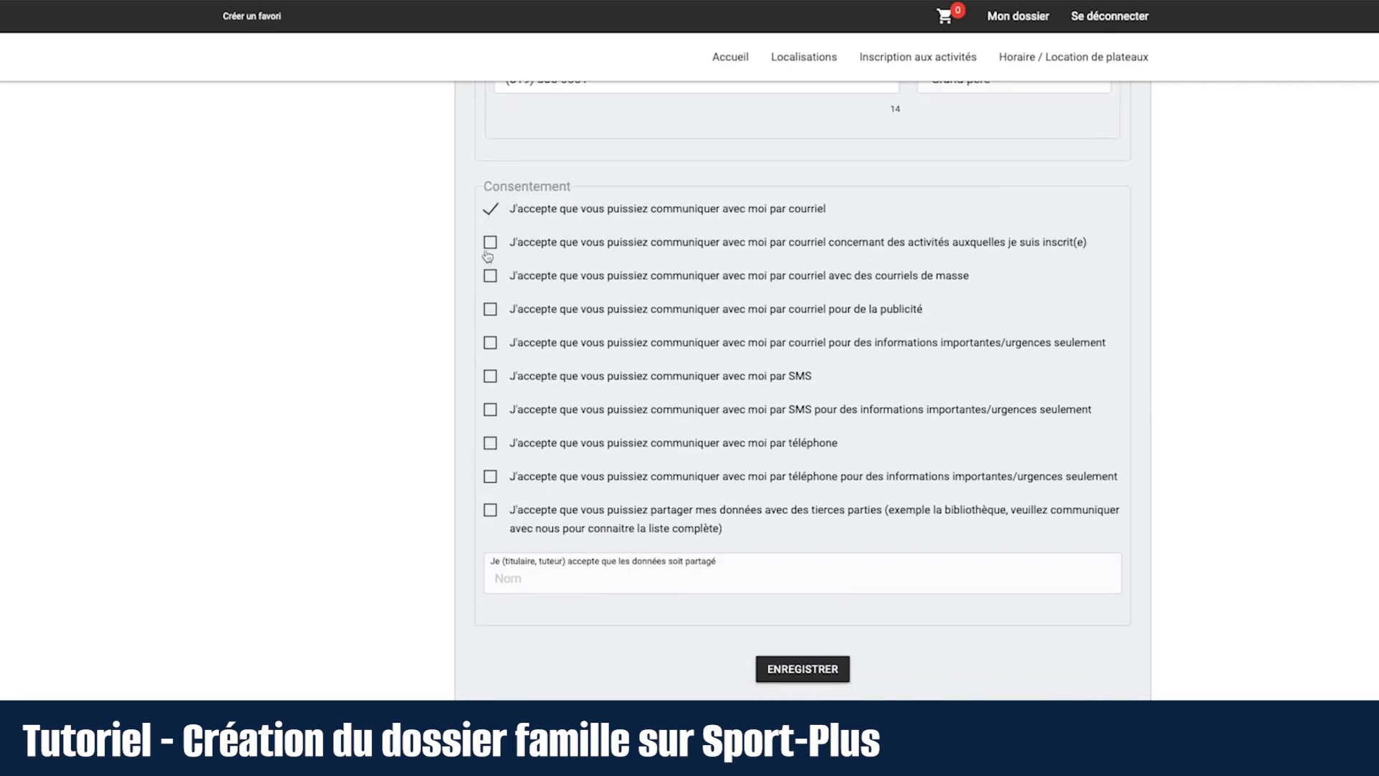
left_click(490, 243)
left_click(492, 443)
Step: Enter the consenting guardian's full name and save the child's member record
left_click(554, 586)
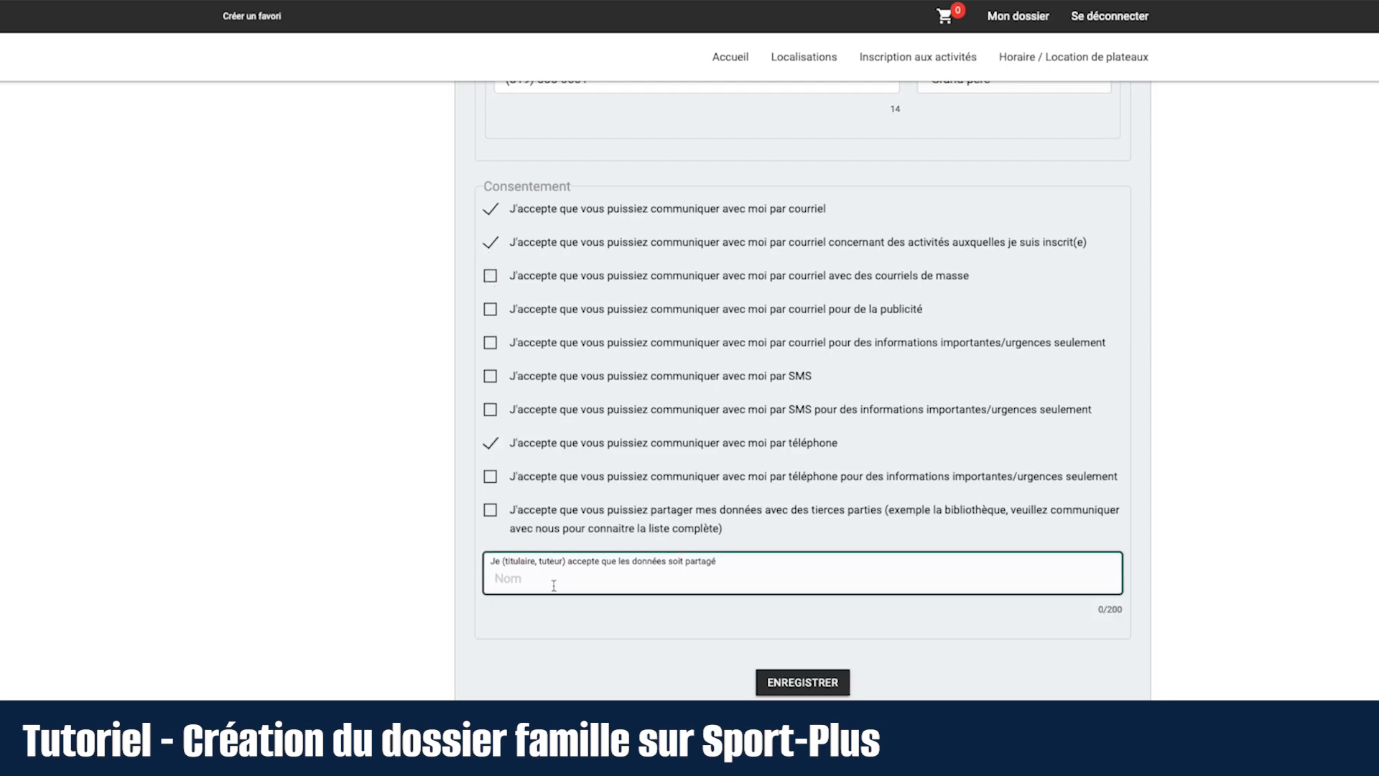
left_click(553, 607)
scroll(578, 650, "down", 1)
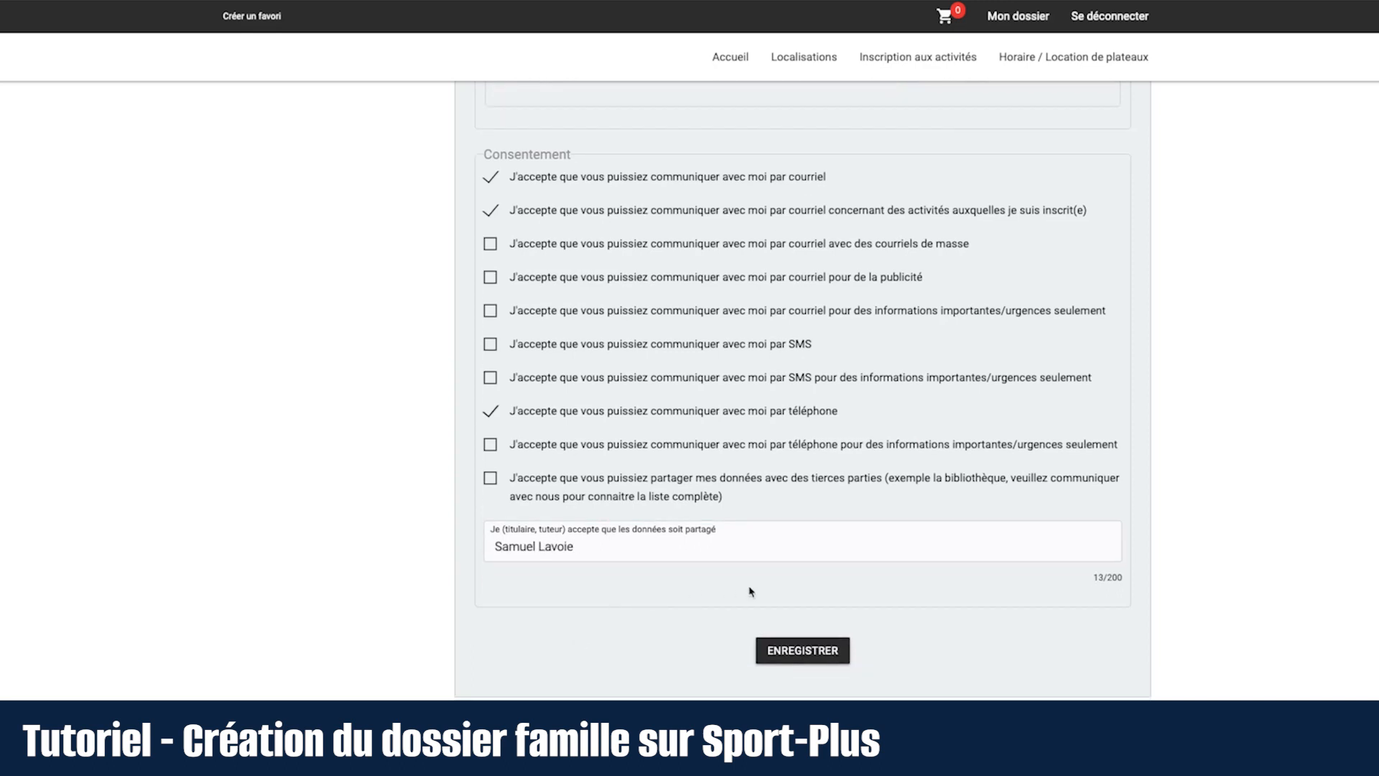
left_click(799, 654)
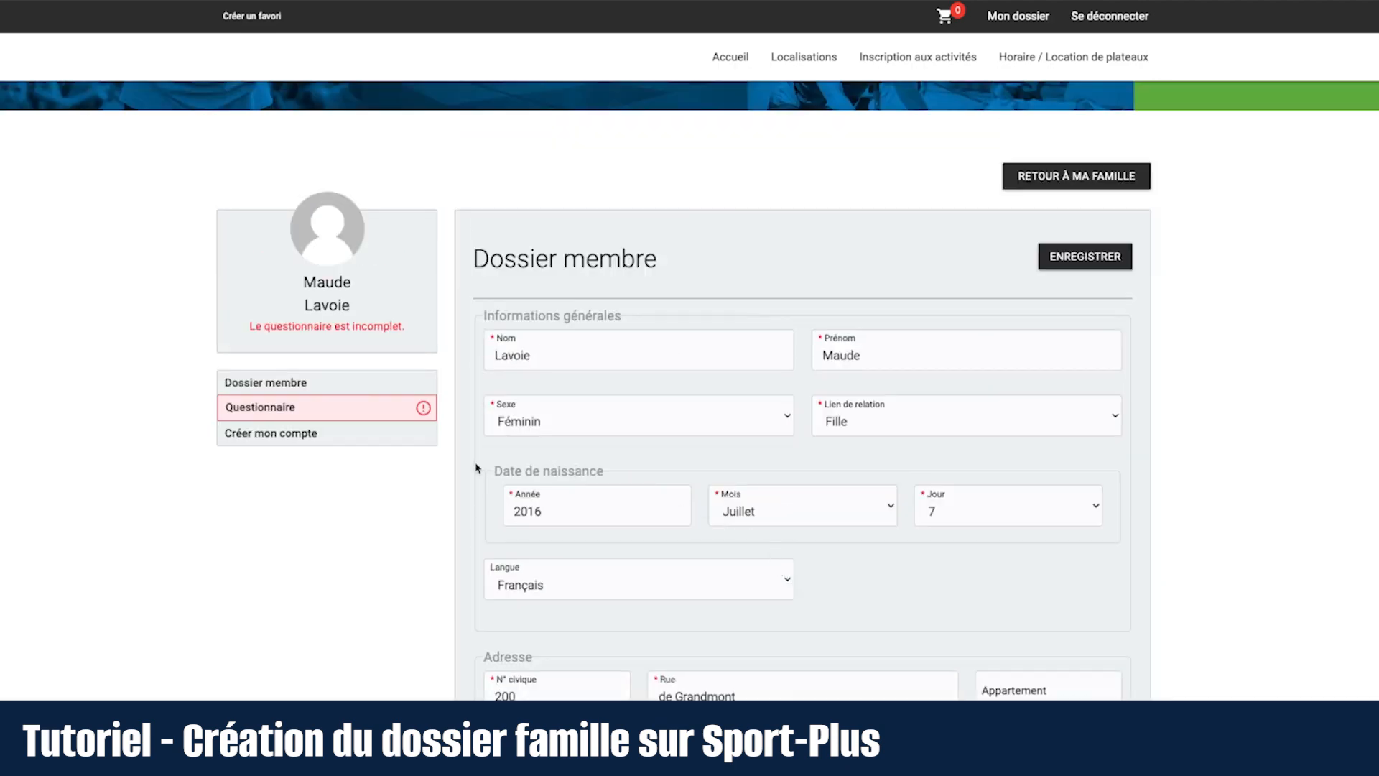
Step: In the child's questionnaire, enter height 3'10", weight 60lbs, and 'bruns' for eyes and hair
left_click(406, 411)
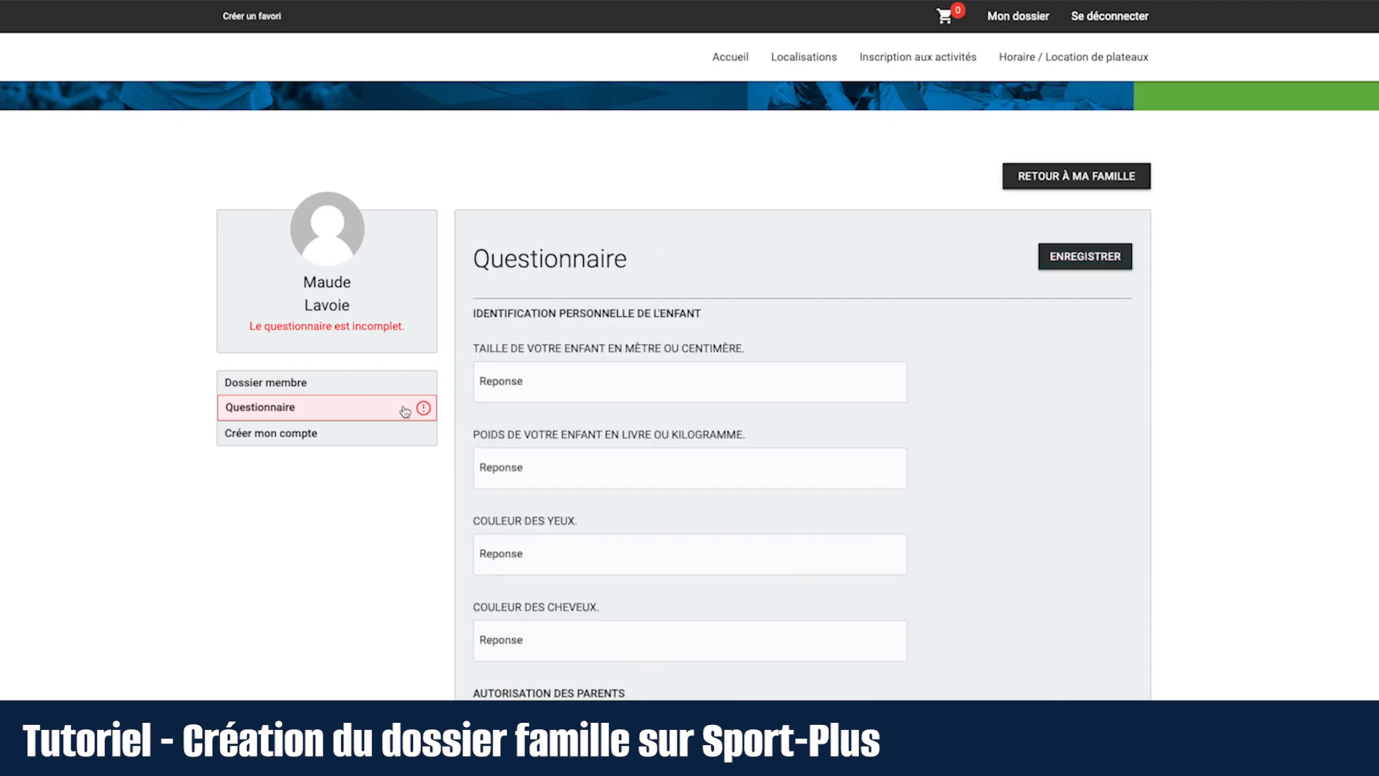
scroll(453, 463, "down", 1)
left_click(566, 345)
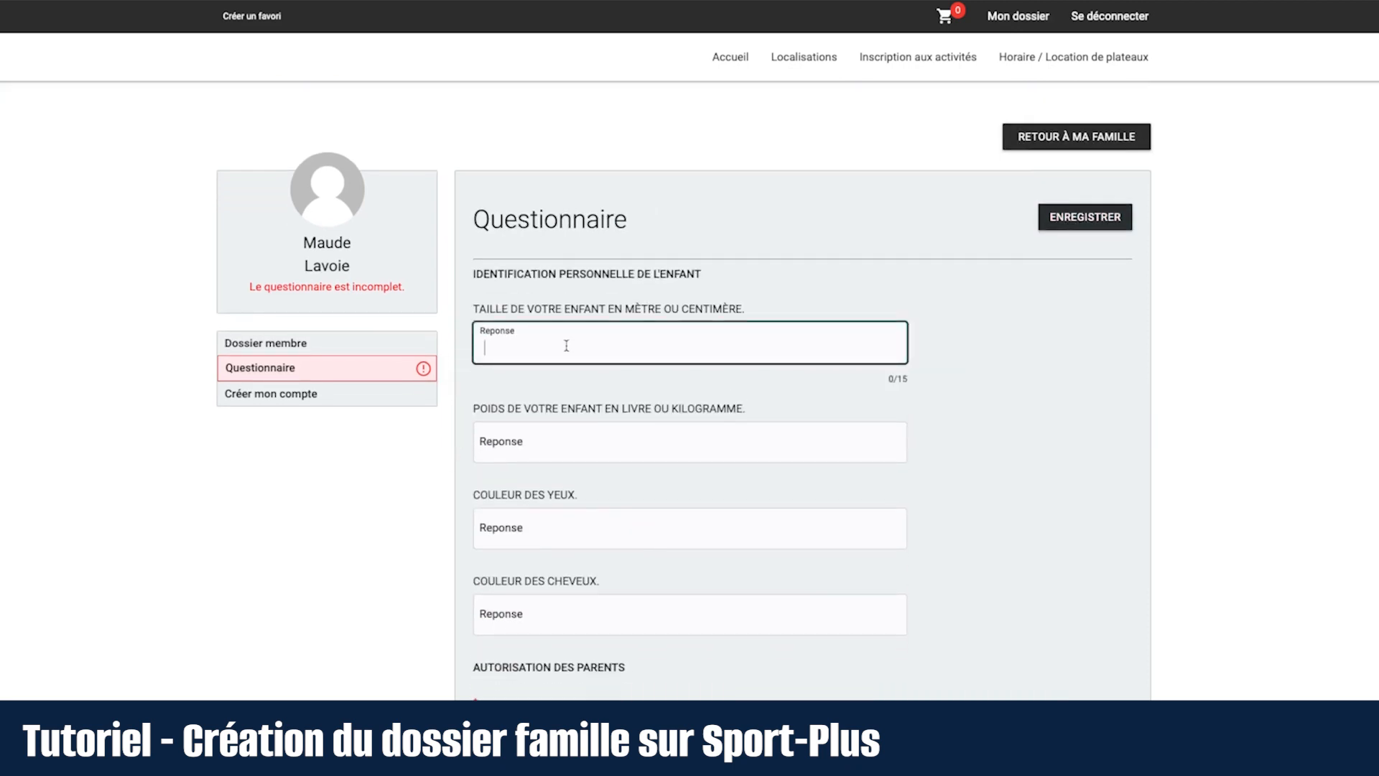
type("3'10\"")
scroll(573, 351, "down", 2)
left_click(575, 388)
type("60lbs")
scroll(683, 387, "down", 1)
left_click(575, 440)
type("bruns")
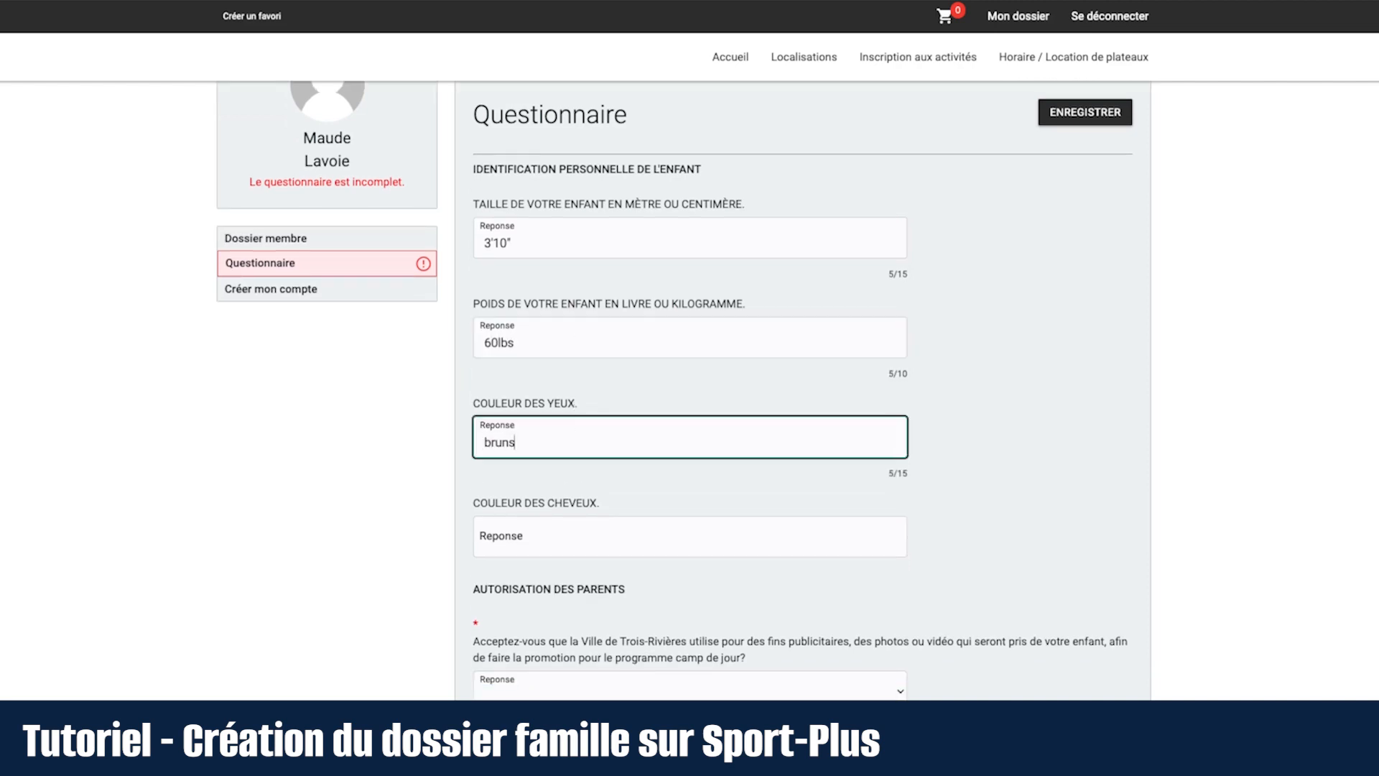
left_click(574, 536)
type("bruns")
Step: Answer Oui for photo authorisation and the Code de vie, then save the questionnaire
scroll(415, 433, "down", 5)
left_click(539, 364)
left_click(547, 384)
left_click(548, 510)
left_click(548, 525)
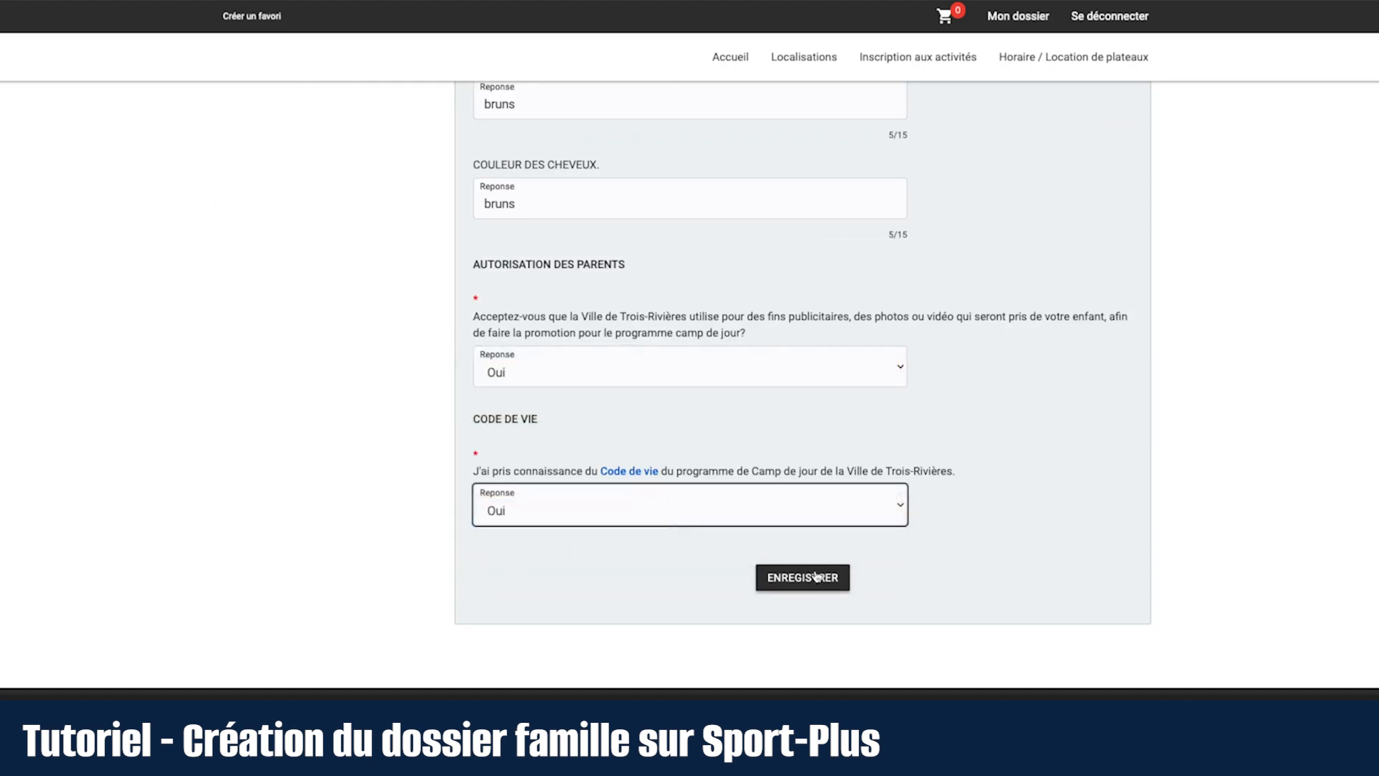
left_click(816, 577)
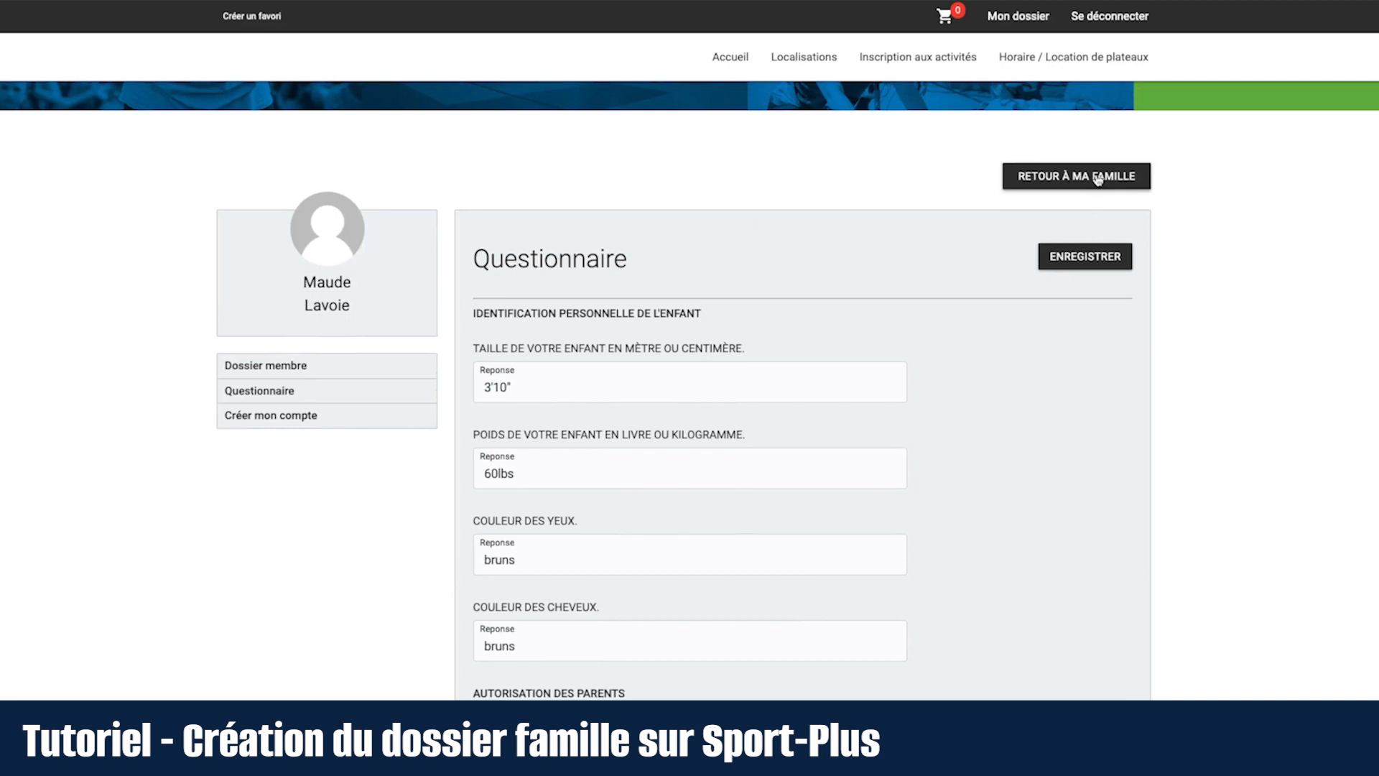
Step: Return to Ma famille and scroll through the list of four family members
left_click(1097, 180)
scroll(927, 455, "down", 1)
scroll(927, 455, "down", 1)
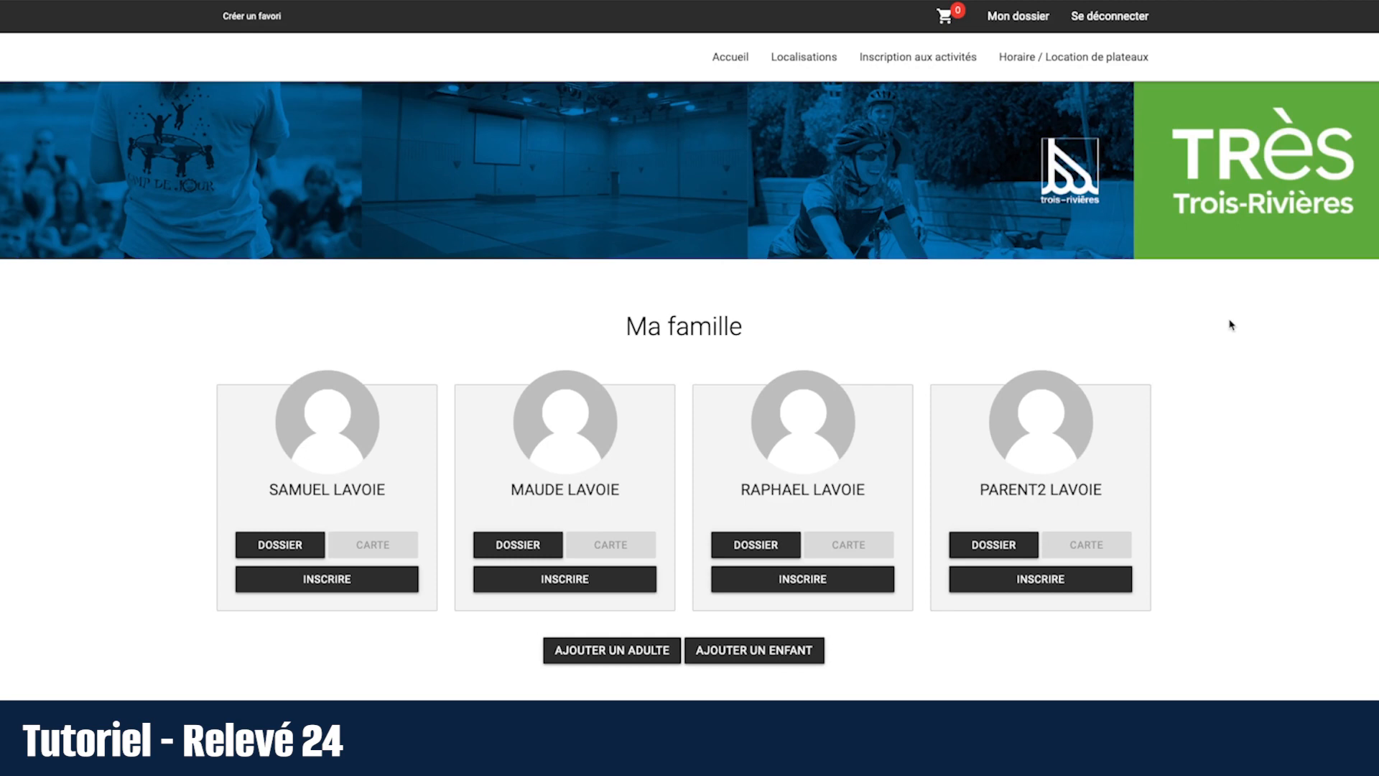
Step: Go to Mon dossier's 'Reçus d'impôts / dons' page and scroll to the Relevé 24 table
left_click(1006, 17)
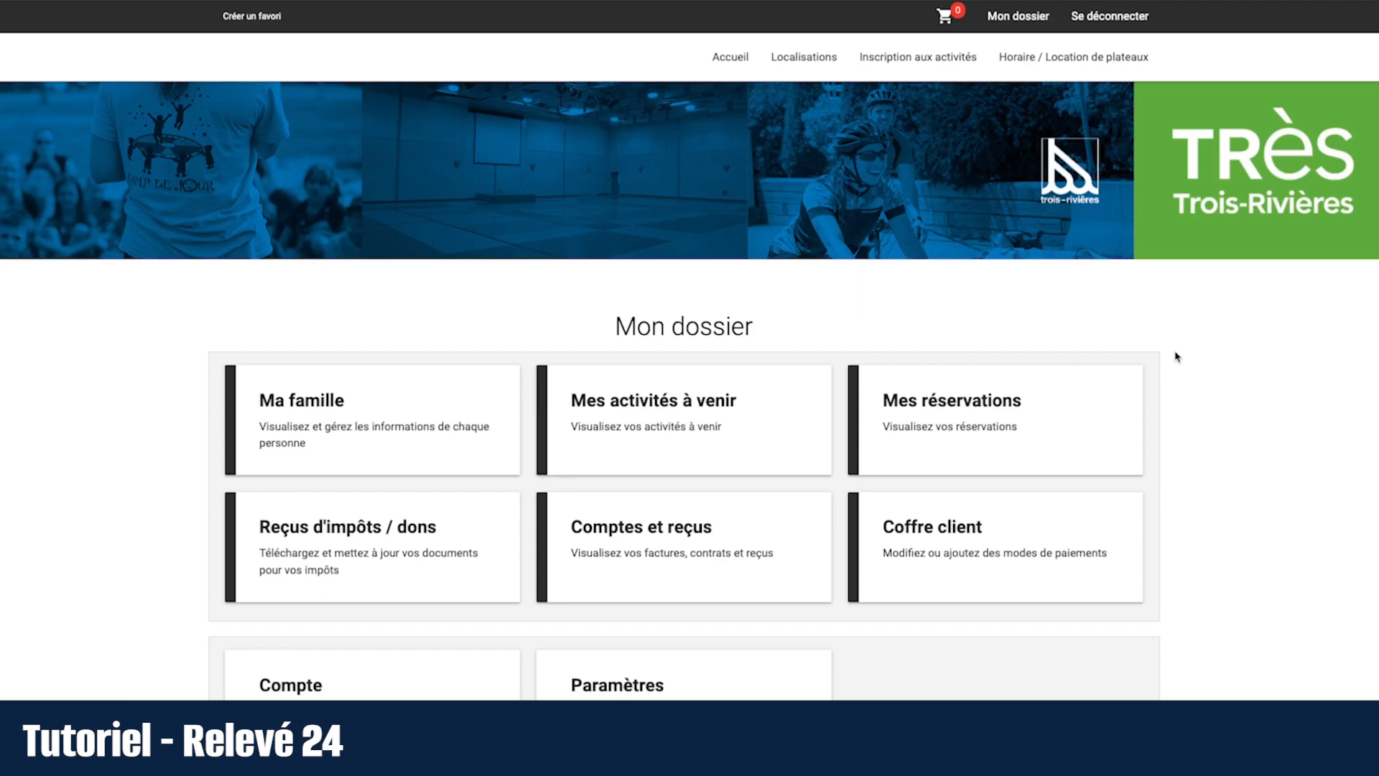
left_click(441, 548)
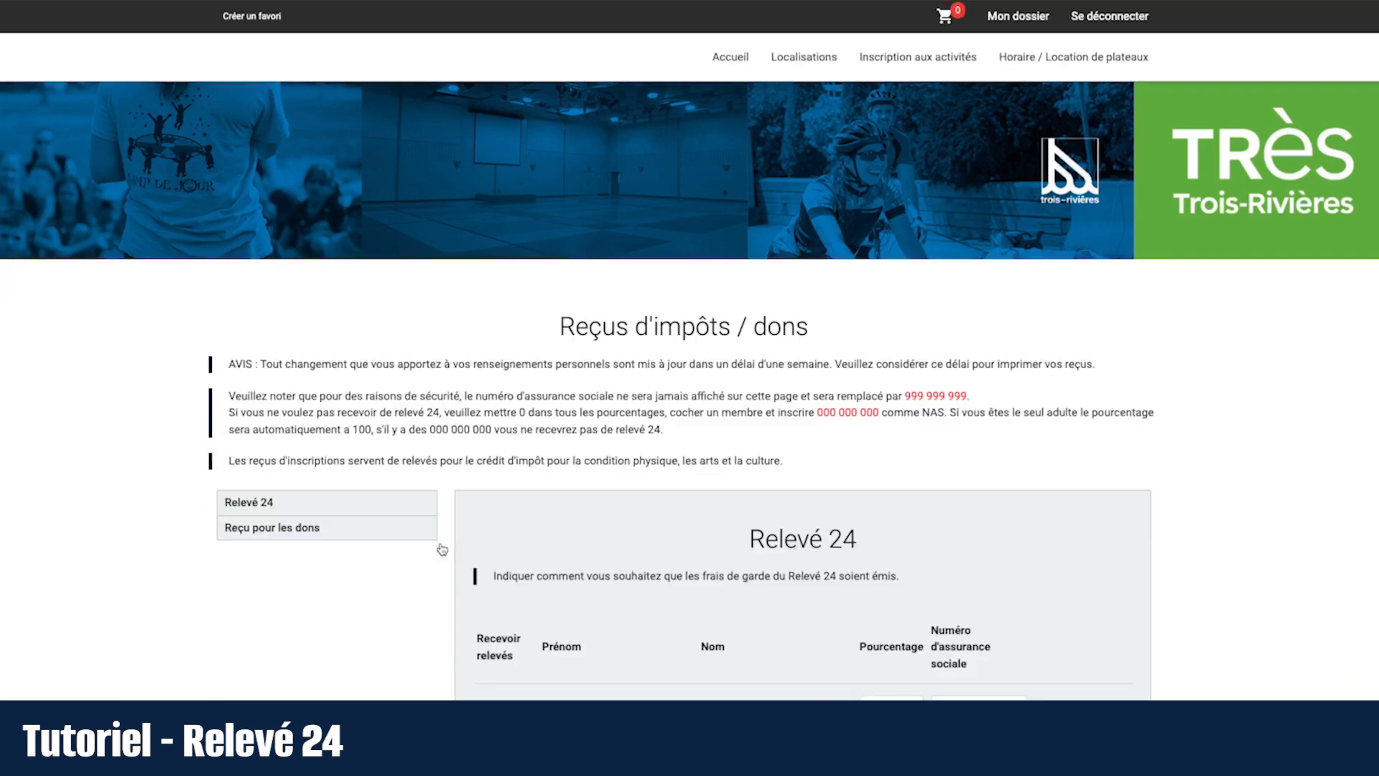
scroll(1257, 443, "down", 3)
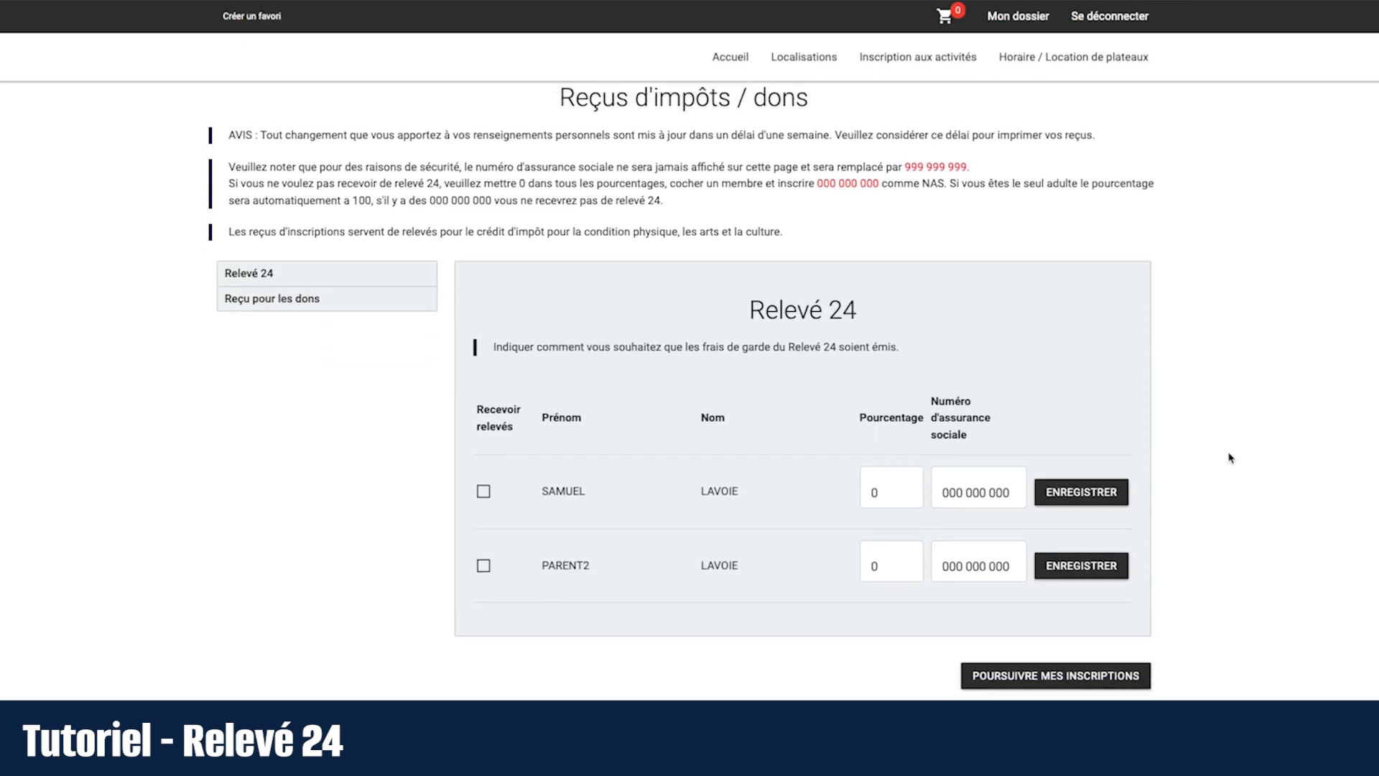
Step: Have the first parent receive the Relevé 24 at 100 percent, replacing the placeholder NAS, and save
left_click(485, 492)
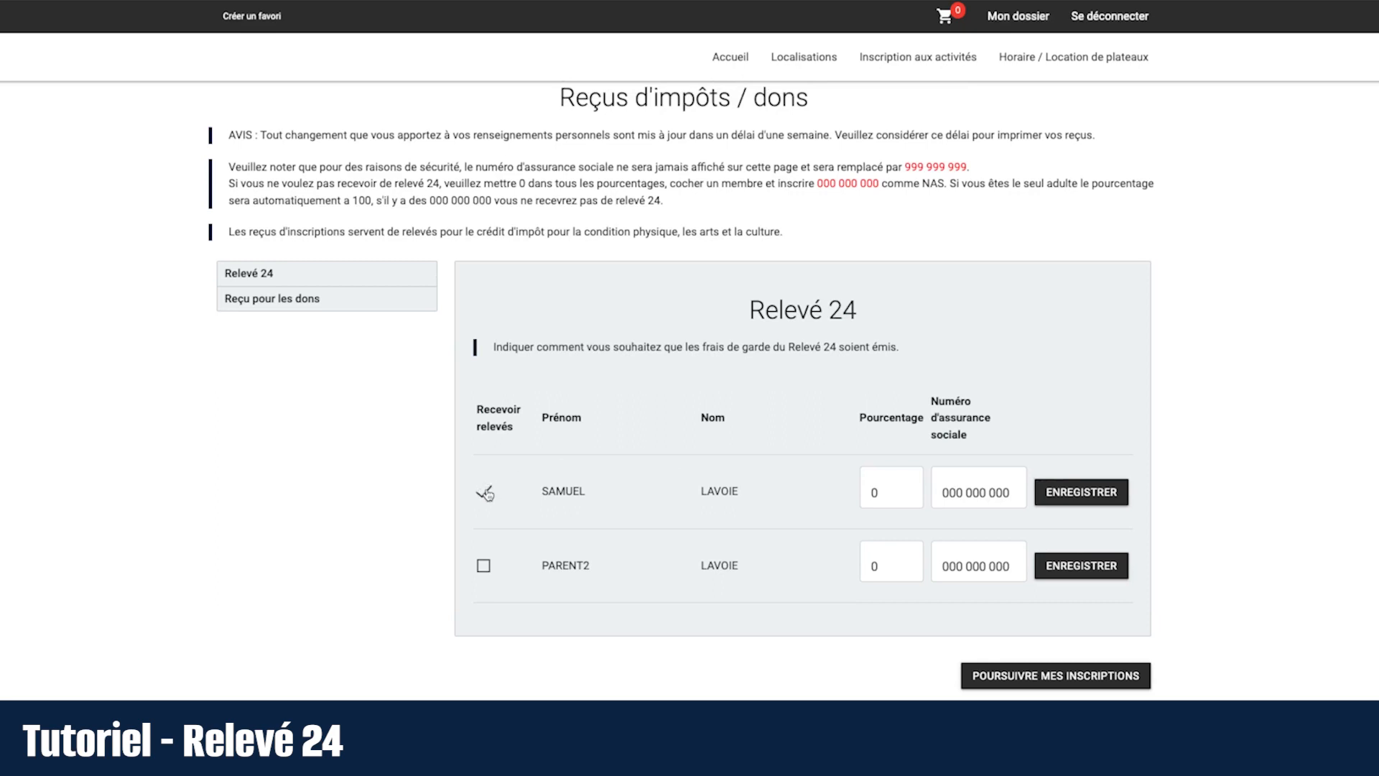
left_click(879, 490)
type("100")
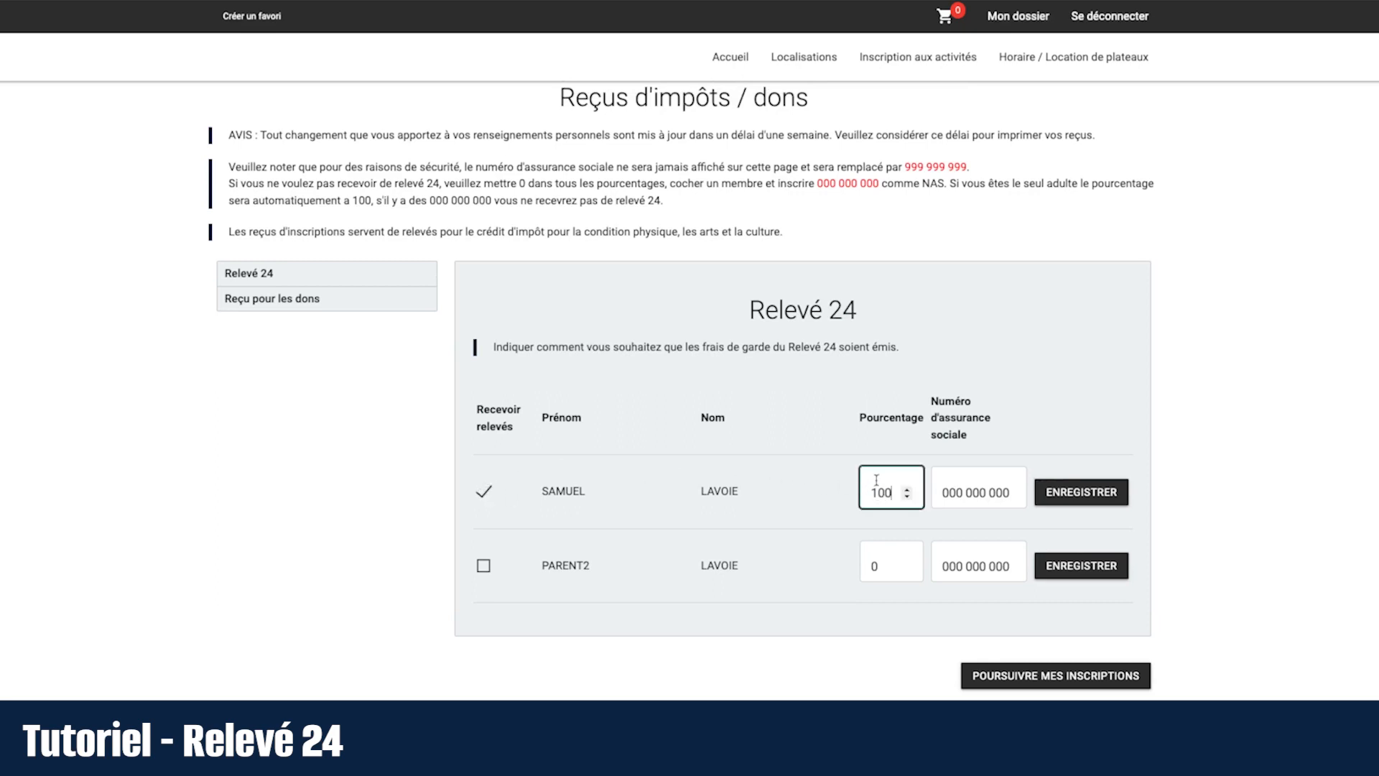
left_click_drag(1011, 492, 943, 494)
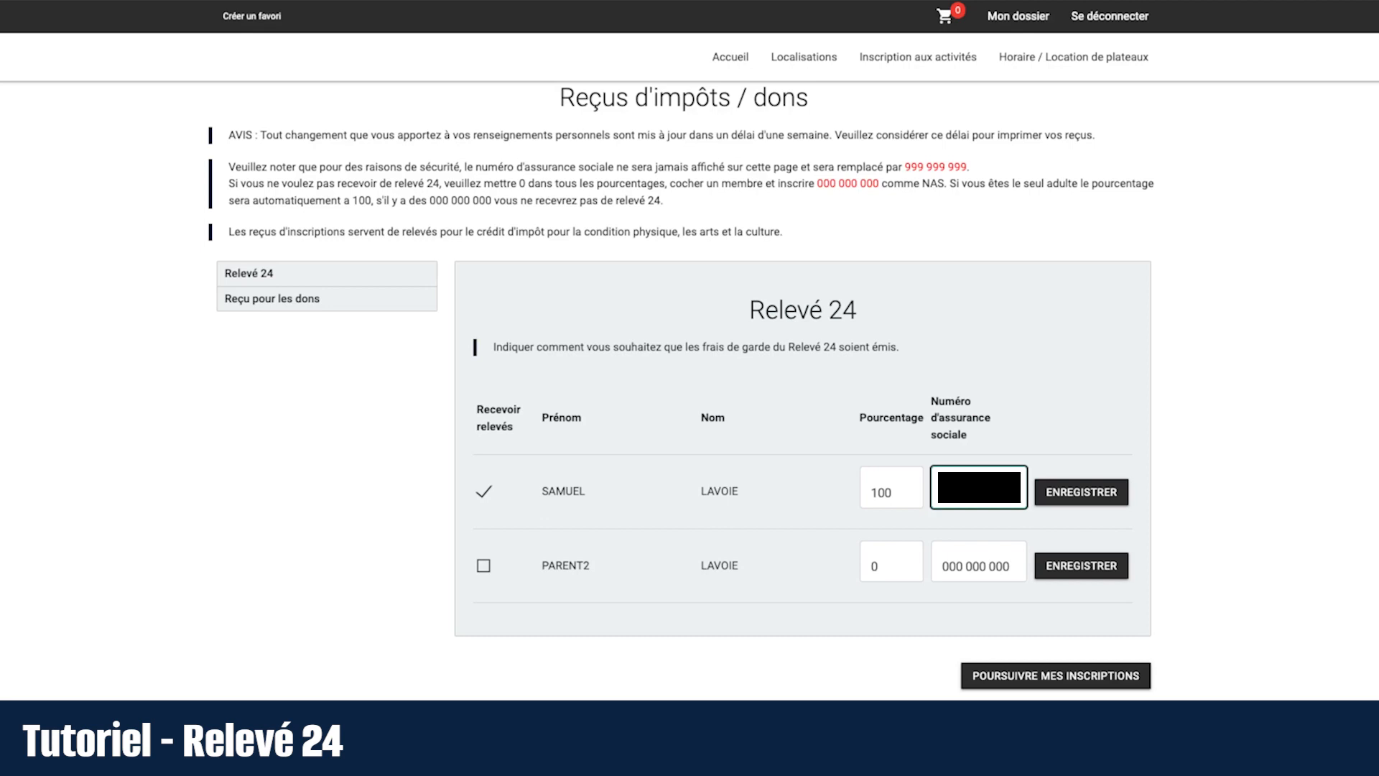
left_click(1085, 496)
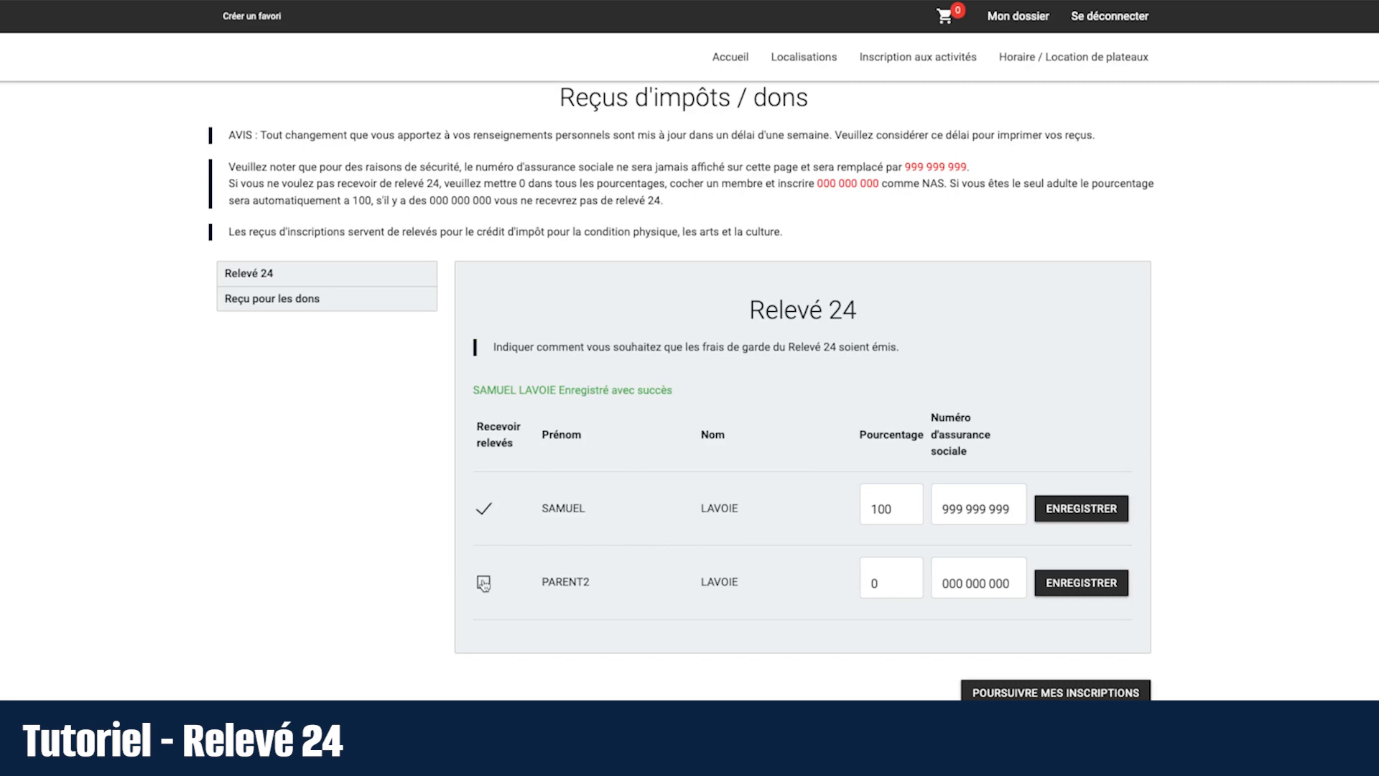
Step: Add the second parent as Relevé 24 recipient, set both parents to 50 percent, and save
left_click(484, 584)
left_click(860, 586)
type("50")
left_click(887, 512)
type("50")
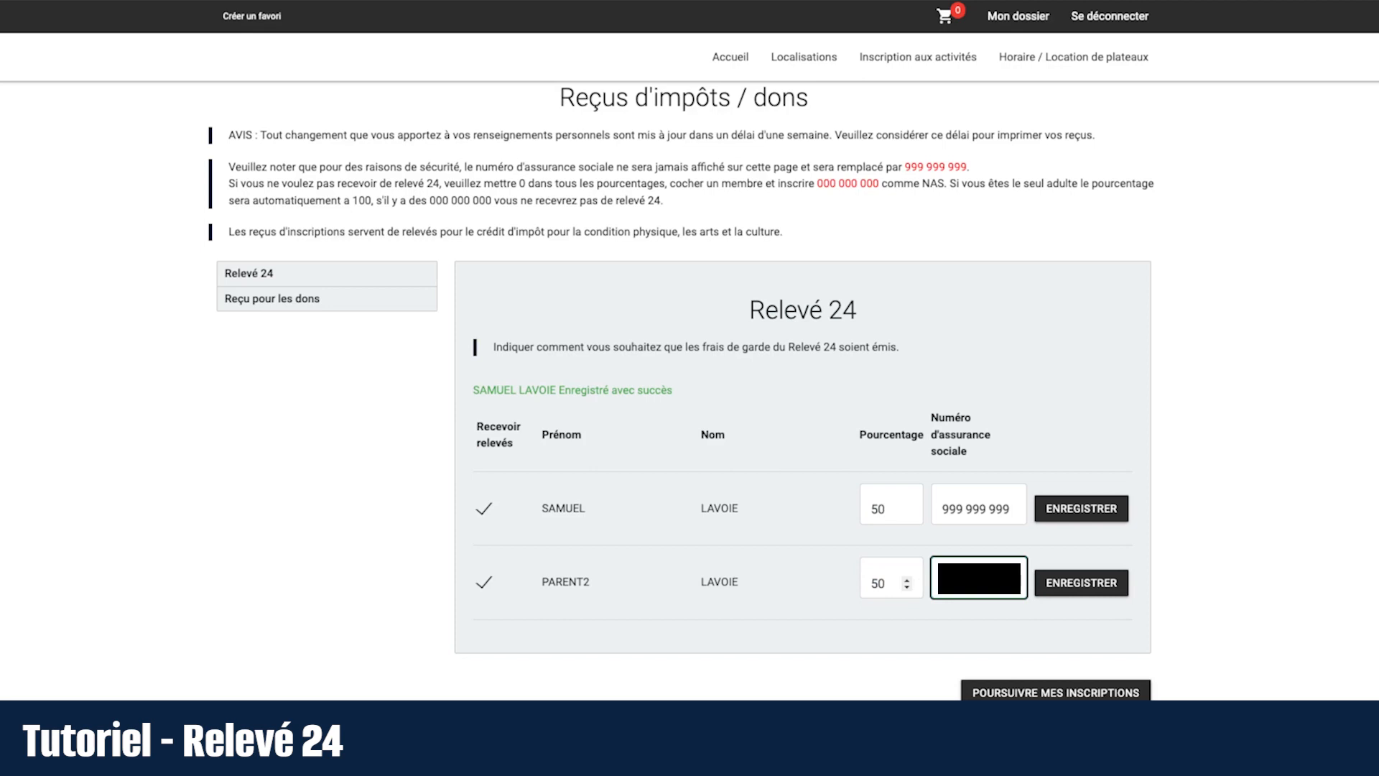
left_click(1054, 586)
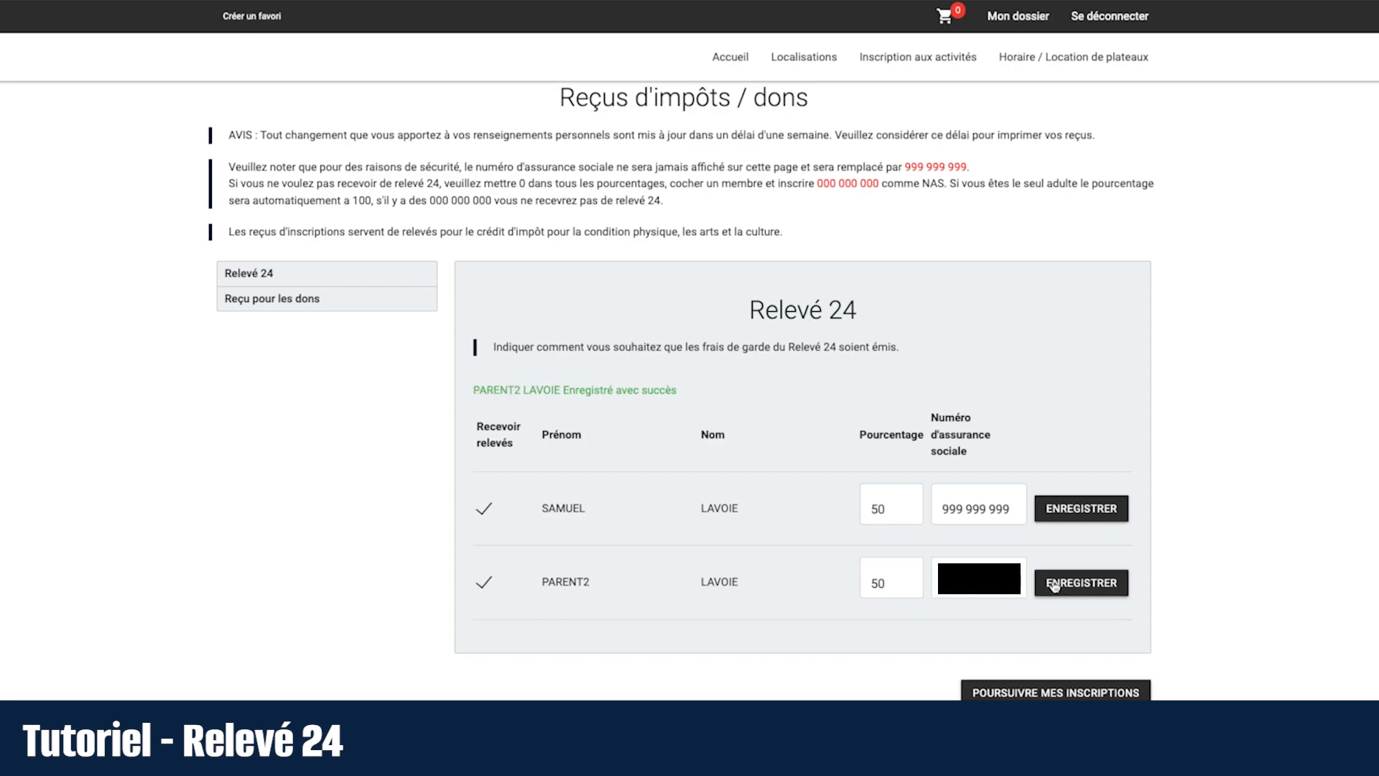